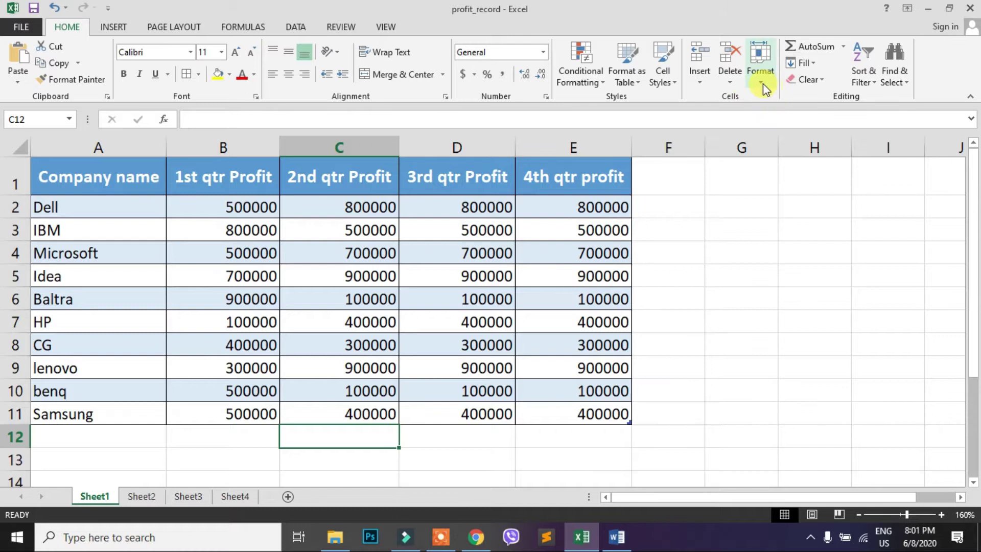
{"action": "left_click", "coordinate": [762, 83]}
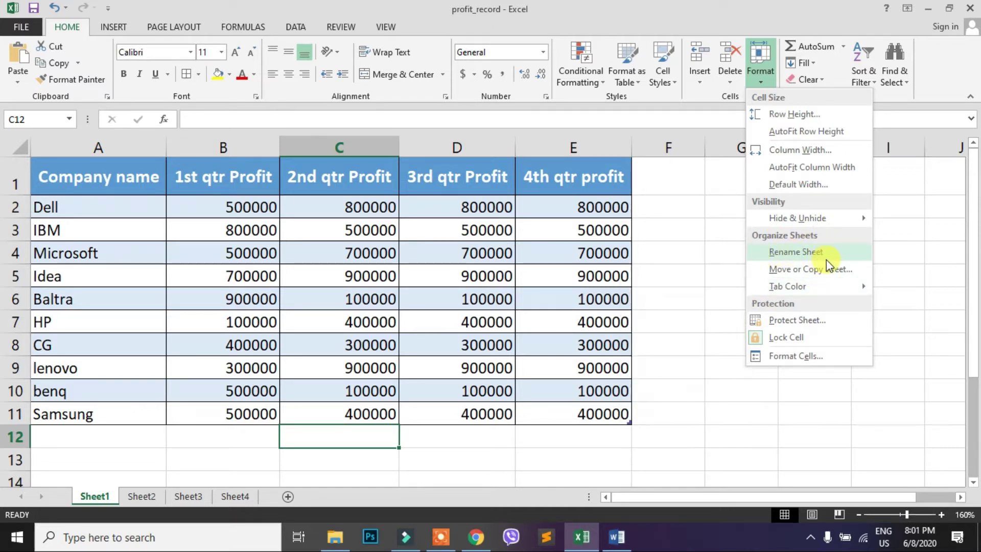
{"action": "left_click", "coordinate": [696, 273]}
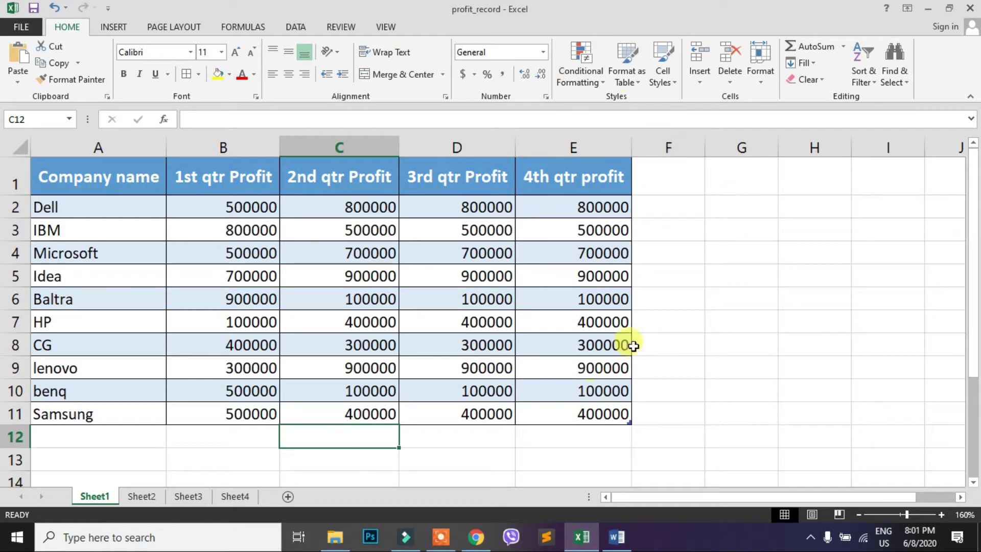
Step: Examine the contents of Sheet1, Sheet2, Sheet3 and Sheet4 to see what each worksheet holds
{"action": "left_click", "coordinate": [149, 498]}
{"action": "left_click", "coordinate": [197, 498]}
{"action": "left_click", "coordinate": [136, 496]}
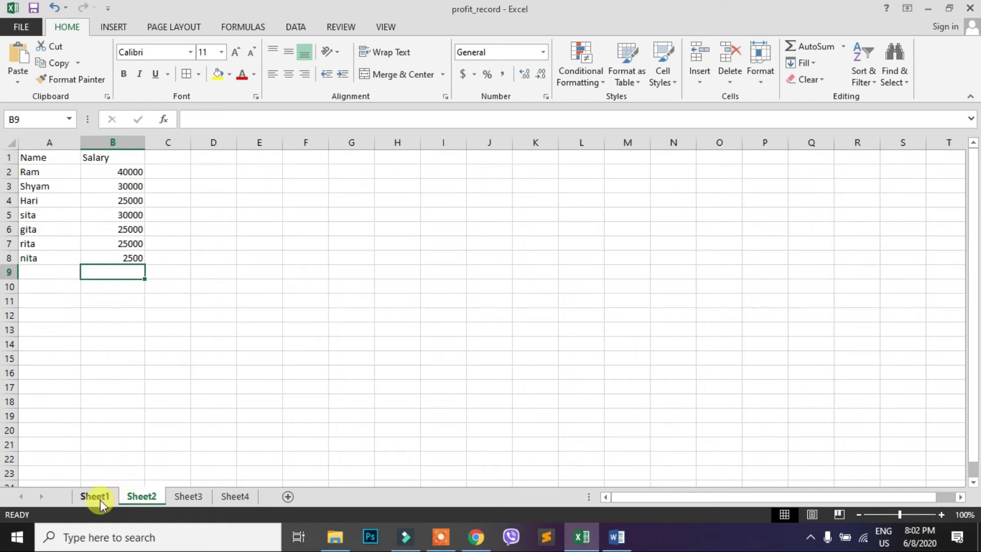
{"action": "left_click", "coordinate": [100, 500]}
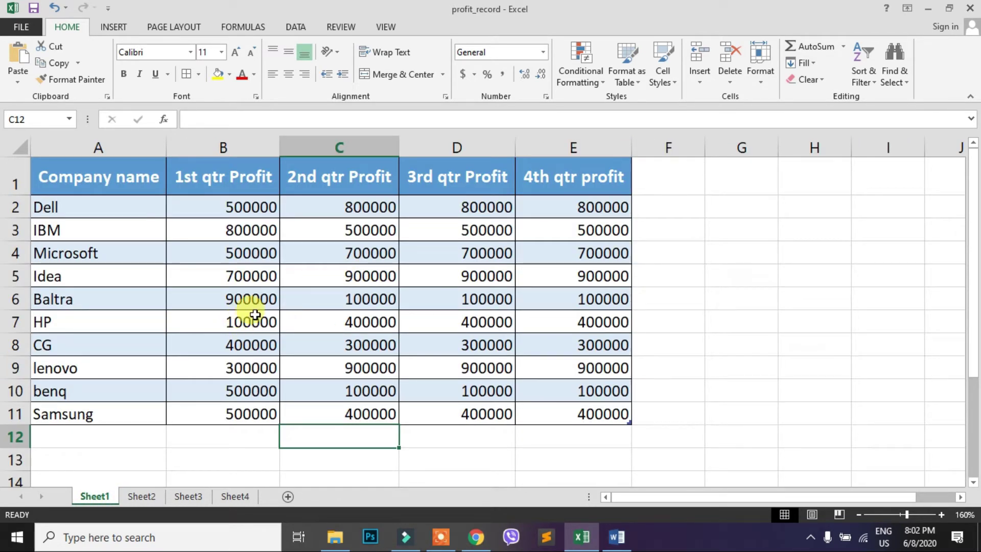
{"action": "left_click", "coordinate": [143, 497]}
{"action": "left_click", "coordinate": [187, 498]}
{"action": "left_click", "coordinate": [235, 496]}
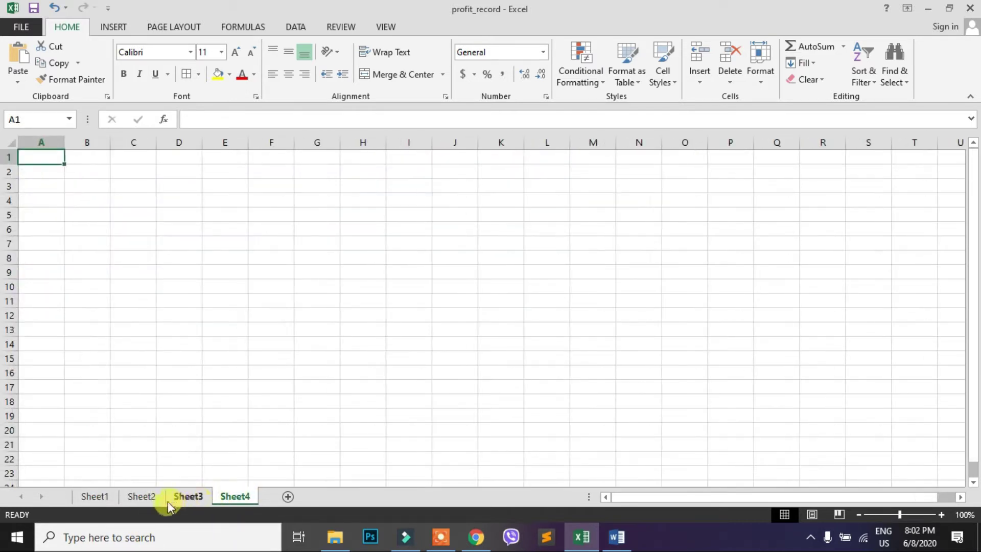
{"action": "left_click", "coordinate": [148, 498]}
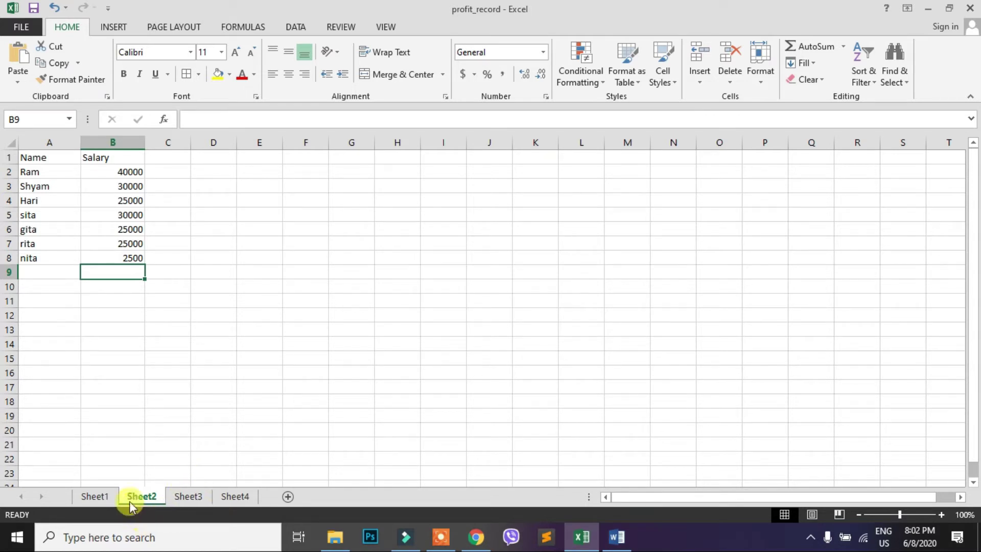
{"action": "left_click", "coordinate": [95, 496]}
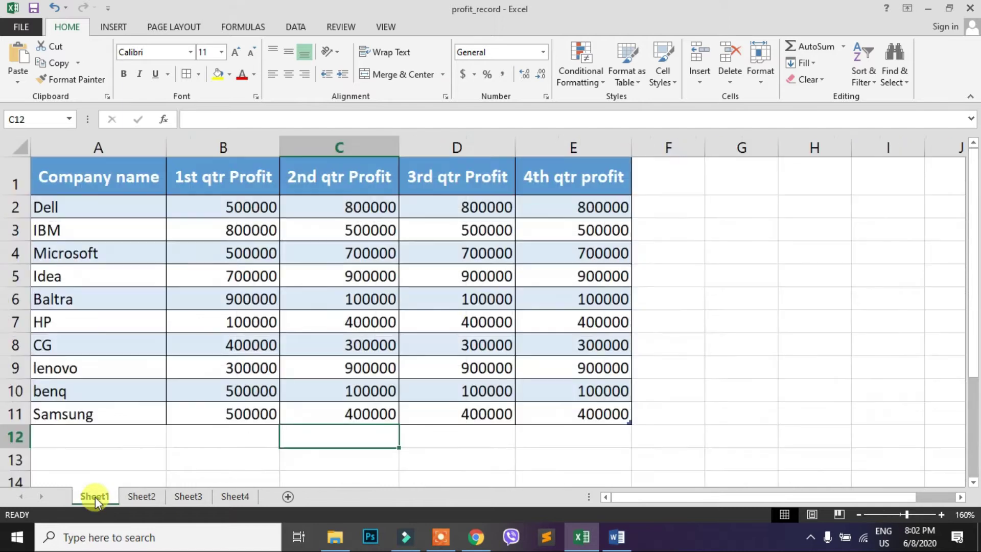
{"action": "left_click", "coordinate": [148, 495]}
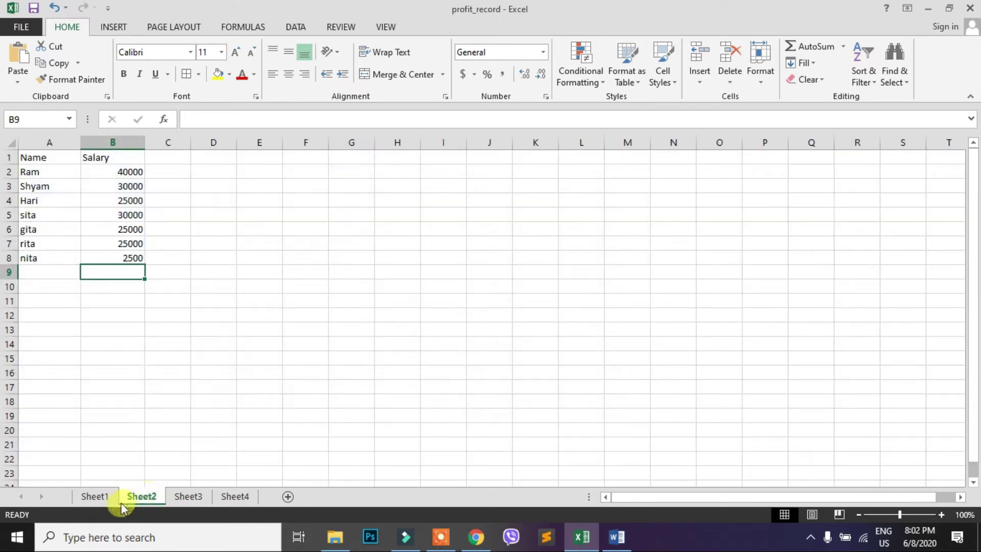
Step: Rename Sheet1, which holds the quarterly company profits, as Profit_Record
{"action": "left_click", "coordinate": [102, 498]}
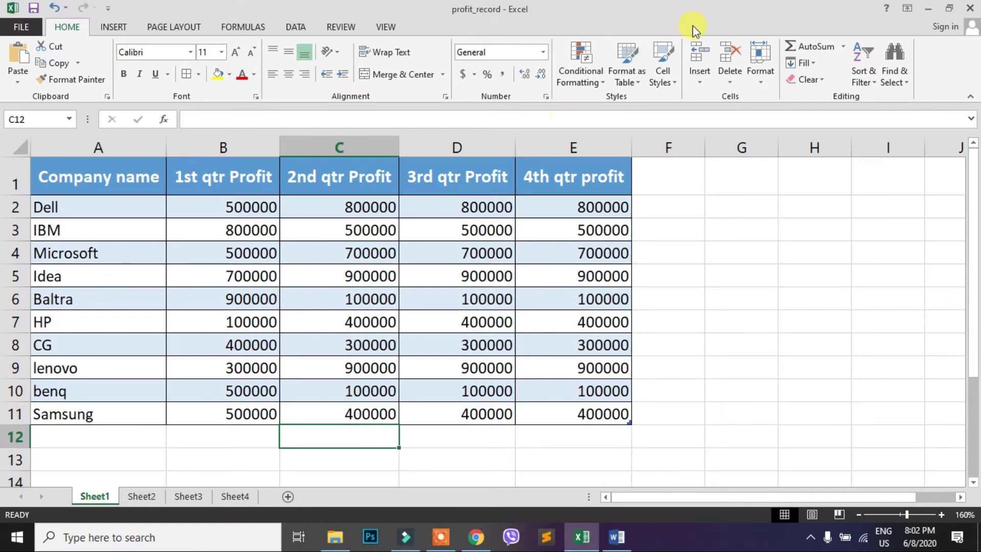
{"action": "left_click", "coordinate": [756, 79]}
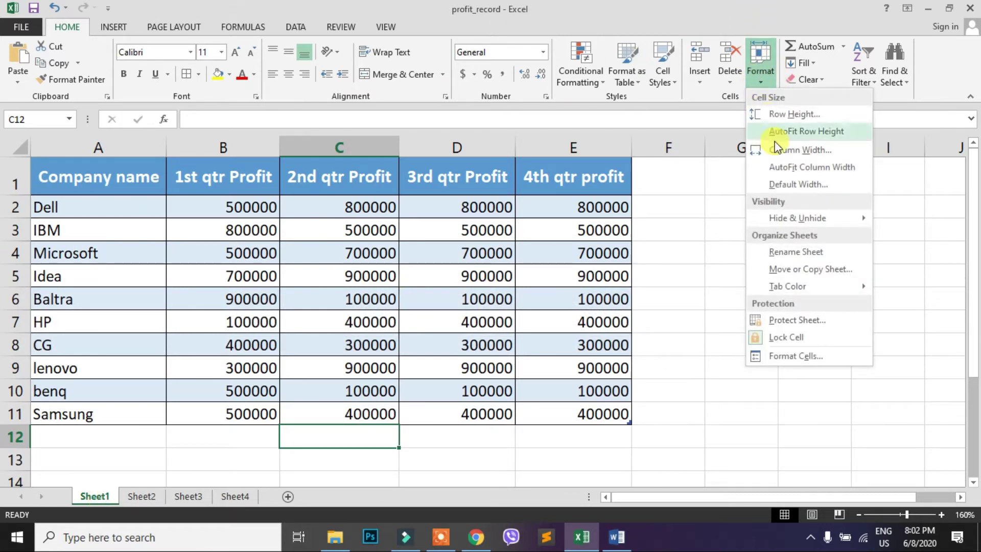
{"action": "left_click", "coordinate": [806, 251]}
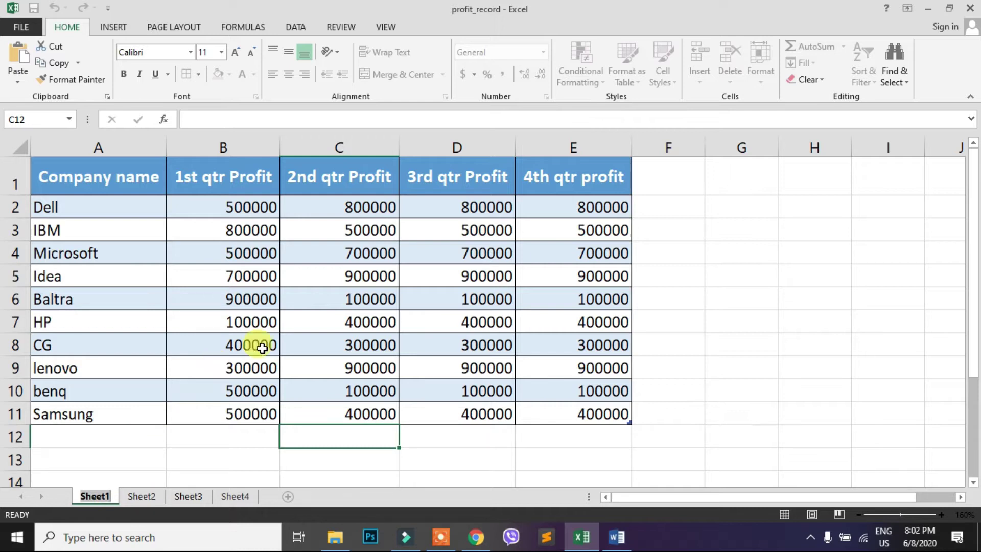
{"action": "type", "text": "P"}
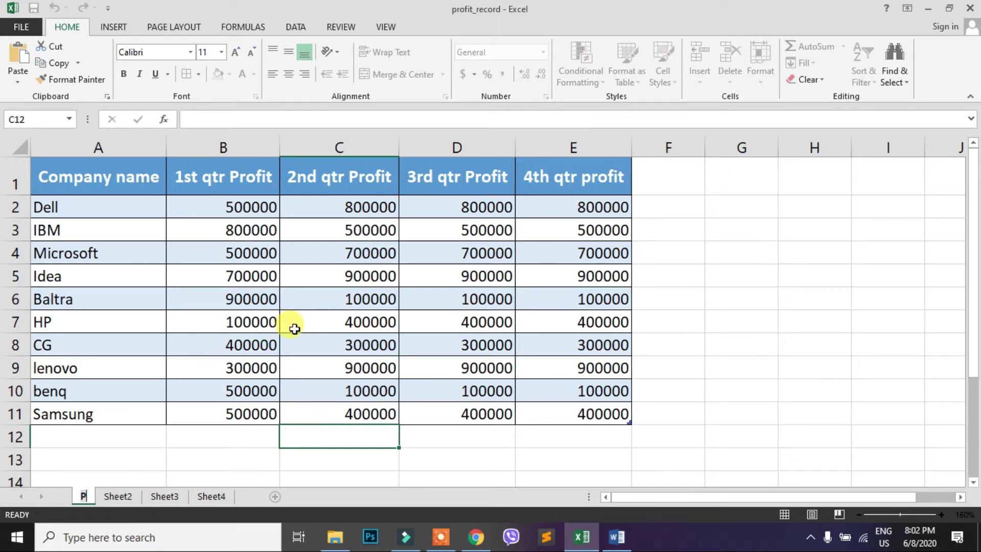
{"action": "type", "text": "rofit_Recor"}
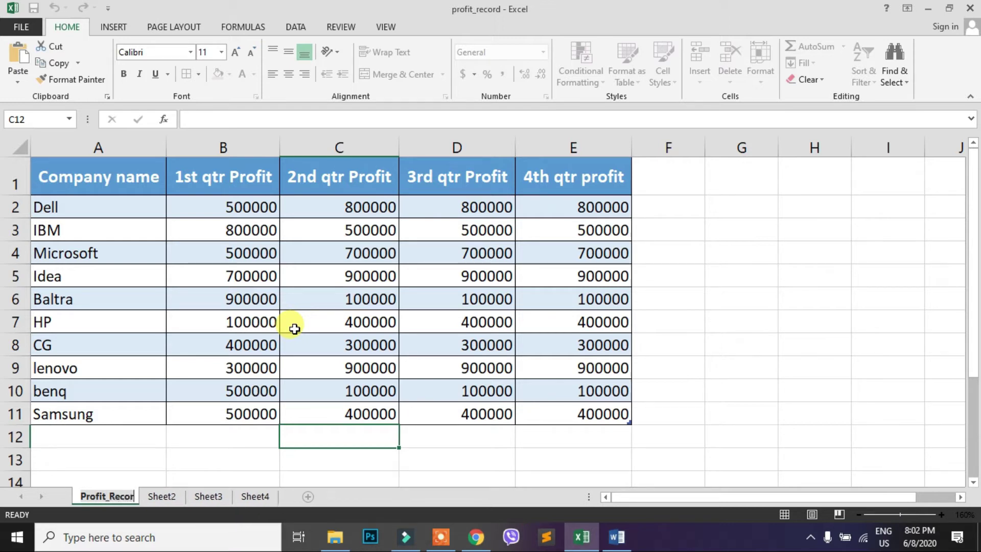
{"action": "type", "text": "d"}
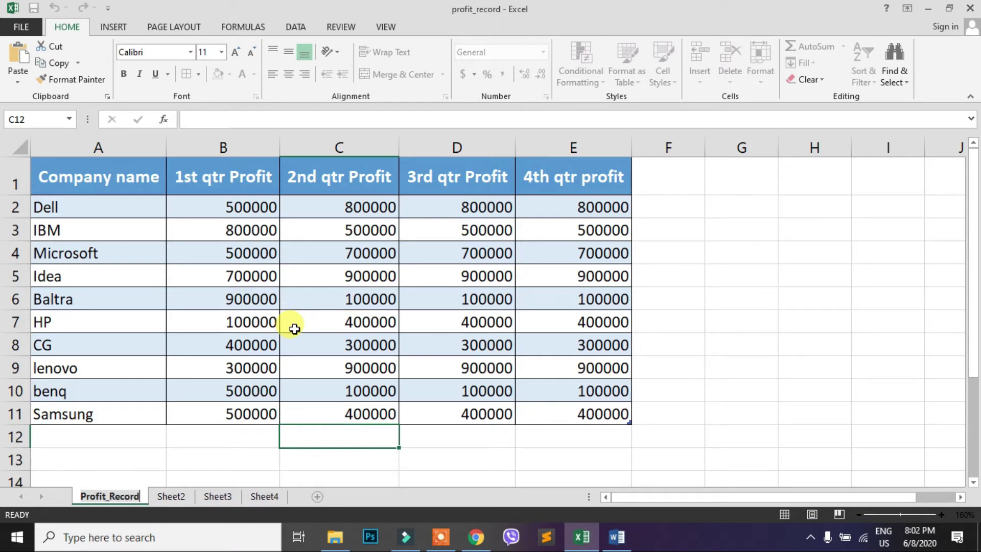
{"action": "key", "text": "Return"}
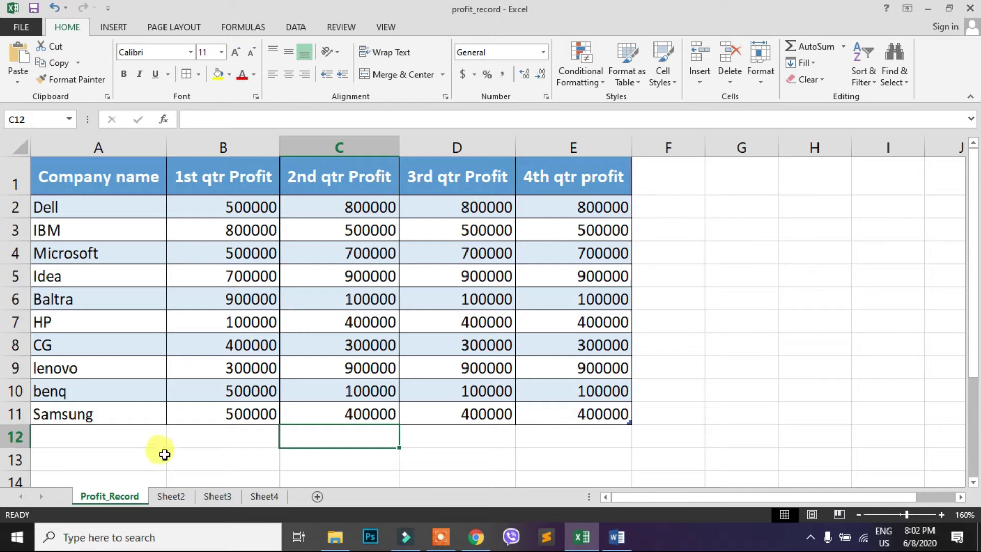
Step: Rename Sheet2, which holds the names and salaries, as Salary
{"action": "left_click", "coordinate": [174, 499]}
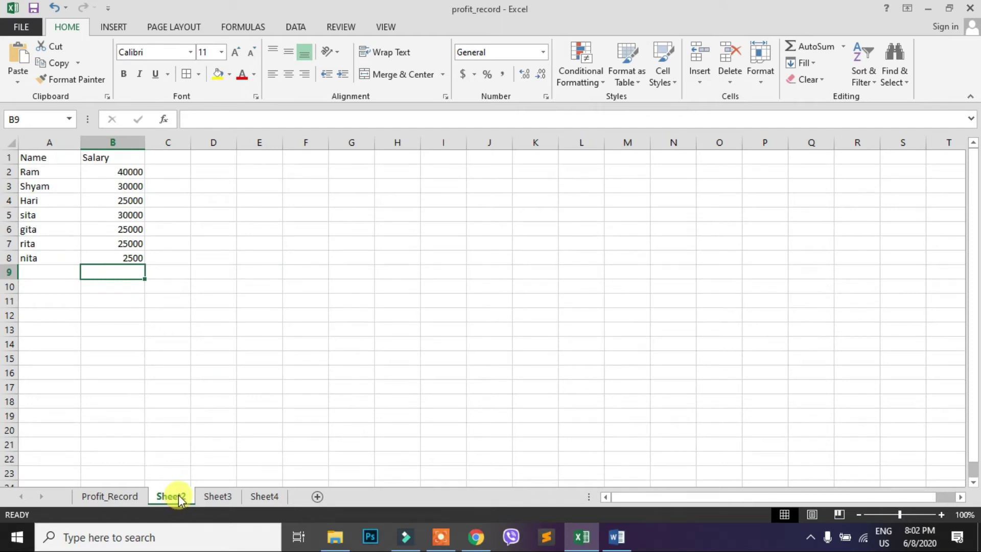
{"action": "right_click", "coordinate": [179, 494]}
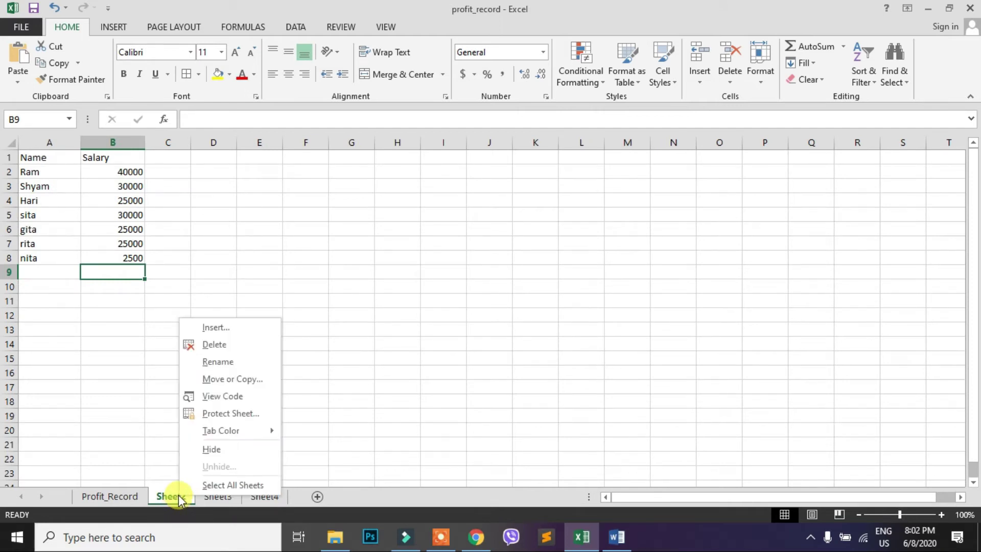
{"action": "left_click", "coordinate": [228, 363]}
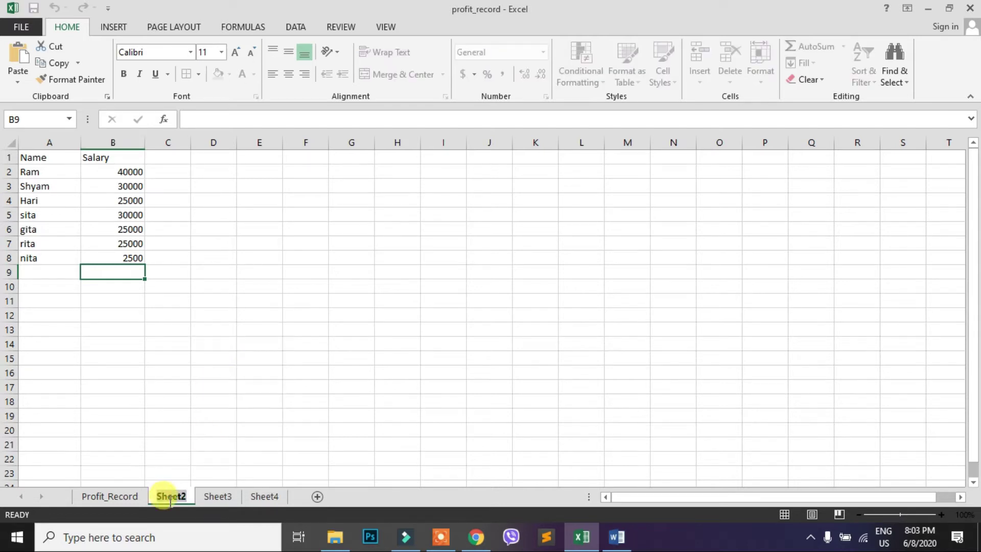
{"action": "type", "text": "Salary"}
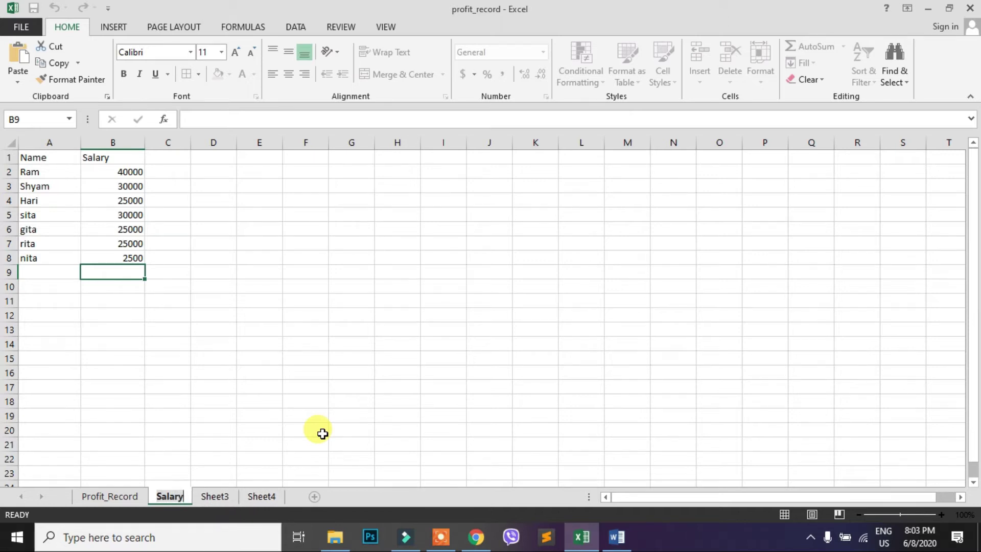
{"action": "key", "text": "Return"}
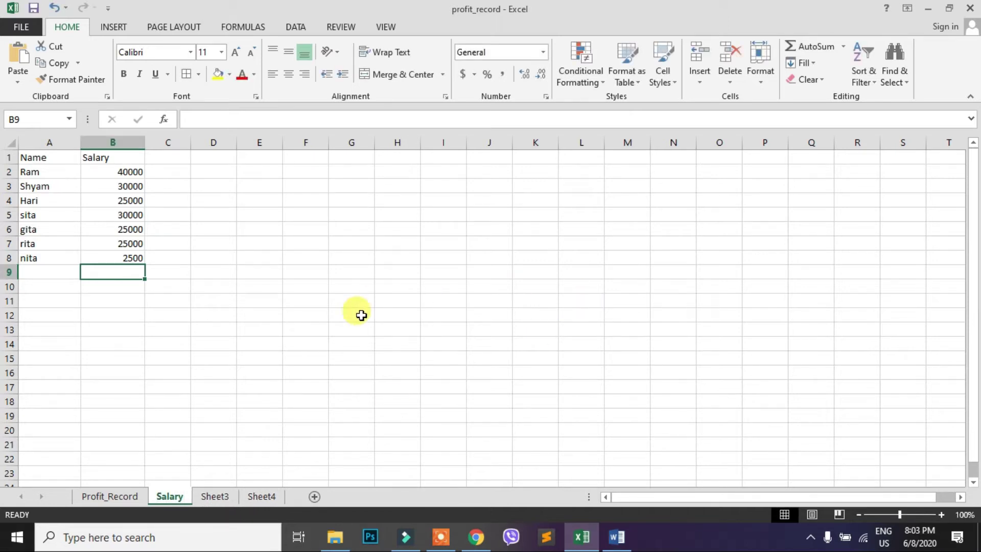
{"action": "left_click", "coordinate": [215, 495]}
{"action": "left_click", "coordinate": [157, 496]}
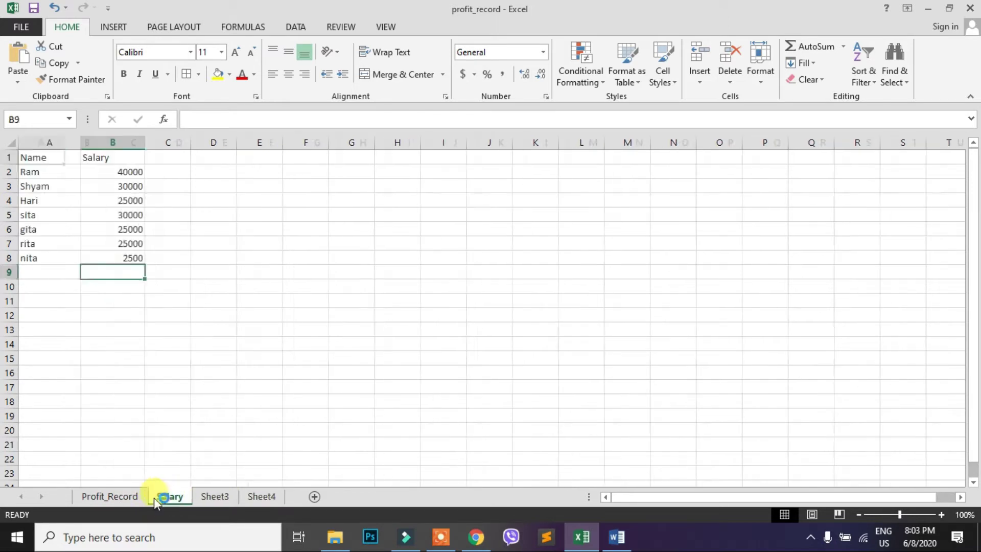
{"action": "left_click", "coordinate": [116, 496]}
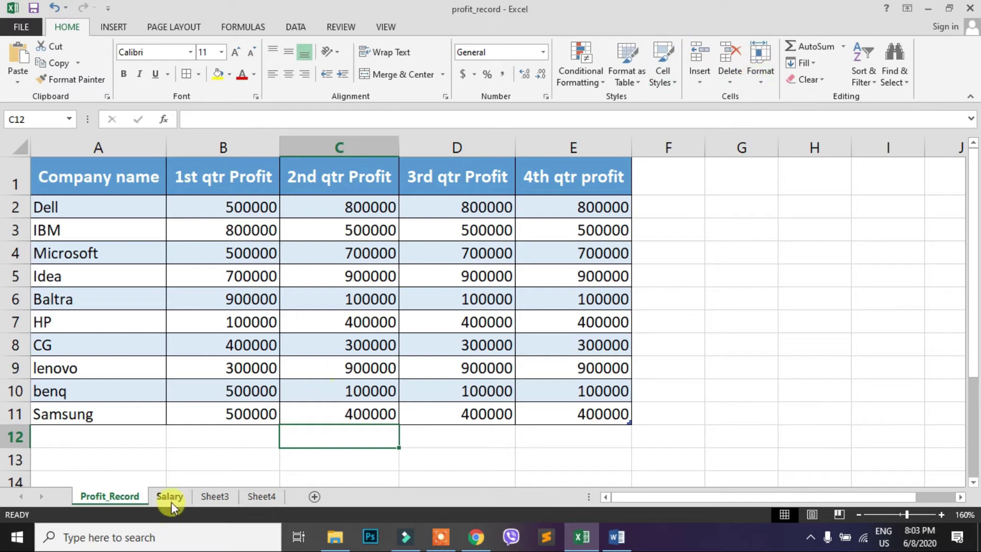
Step: Rename the empty worksheet Sheet3 as Blank
{"action": "left_click", "coordinate": [222, 498]}
{"action": "double_click", "coordinate": [223, 498]}
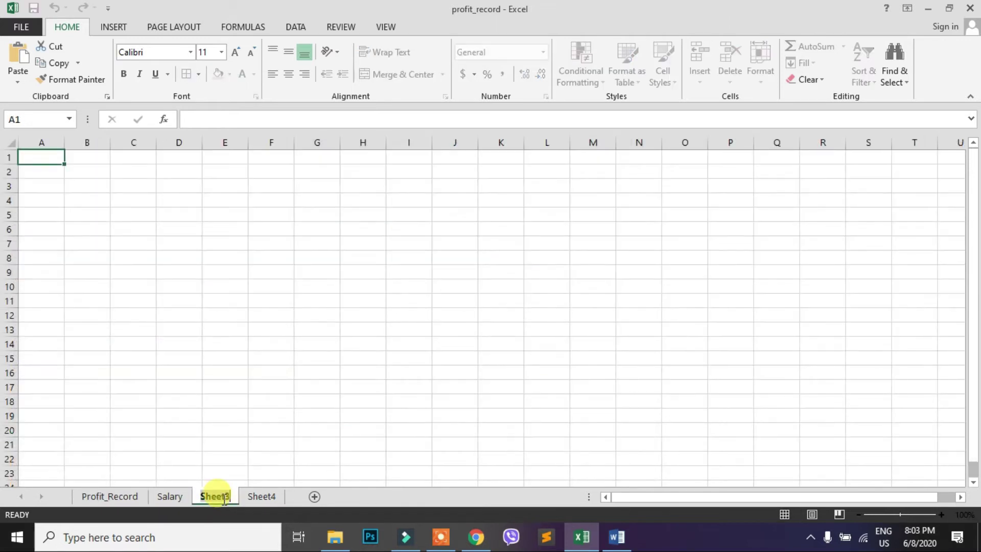
{"action": "key", "text": "Return"}
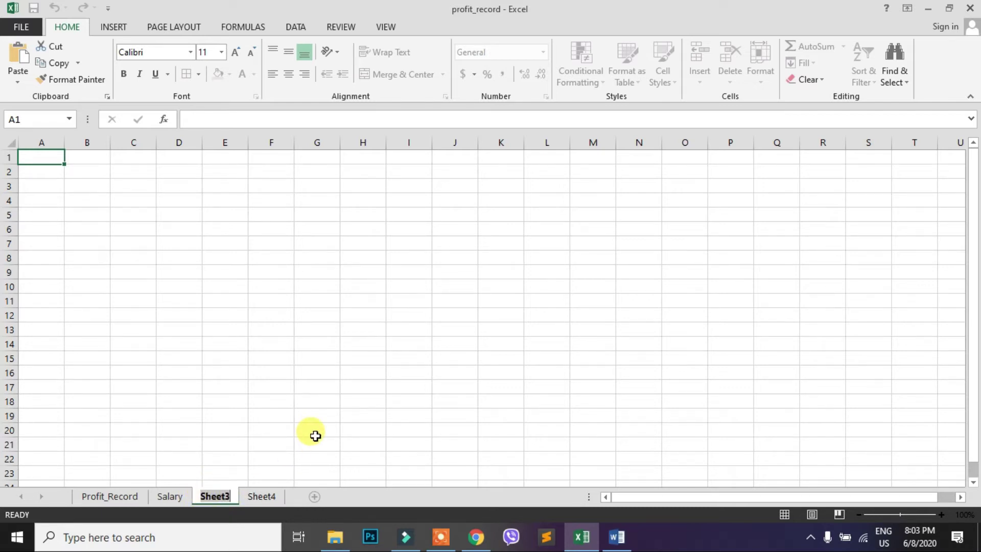
{"action": "key", "text": "BackSpace"}
{"action": "type", "text": "Blank"}
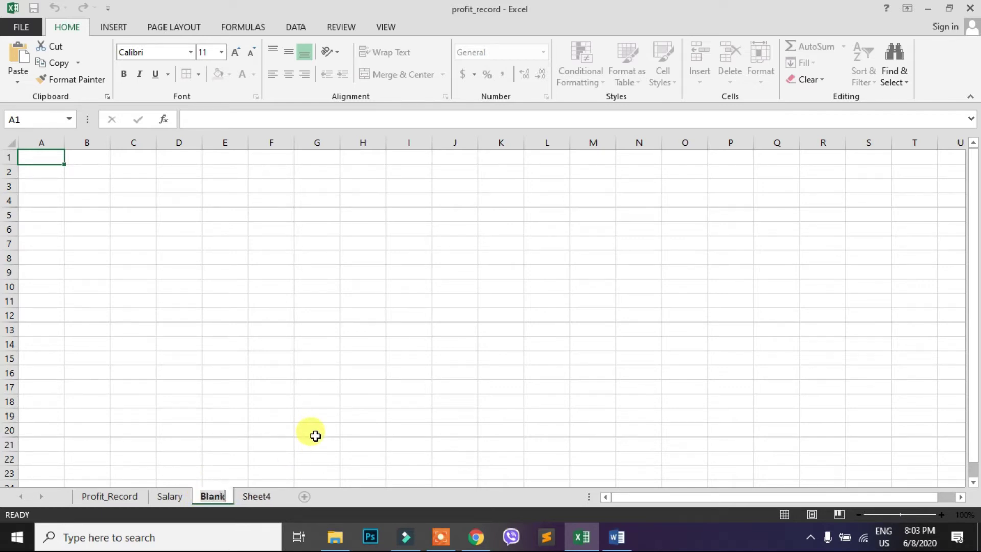
{"action": "key", "text": "Return"}
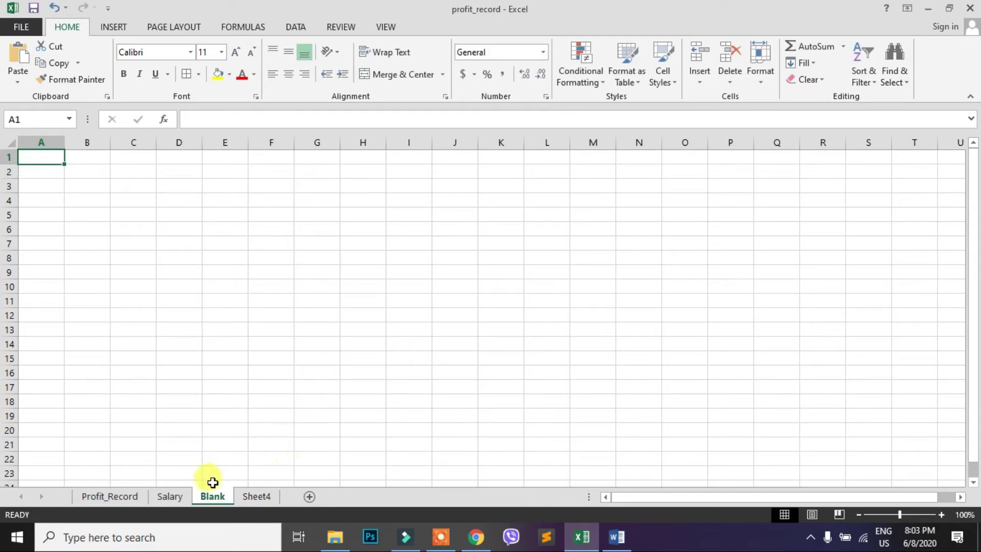
Step: Look through the Profit_Record, Salary, Blank and Sheet4 worksheets to compare their names with their contents
{"action": "left_click", "coordinate": [176, 498]}
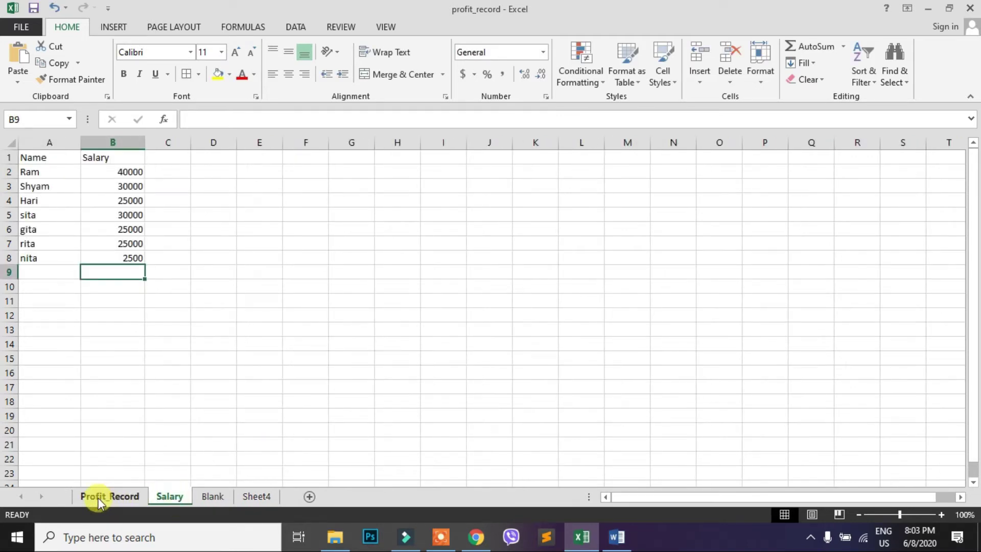
{"action": "left_click", "coordinate": [98, 497]}
{"action": "left_click", "coordinate": [178, 497]}
{"action": "left_click", "coordinate": [215, 496]}
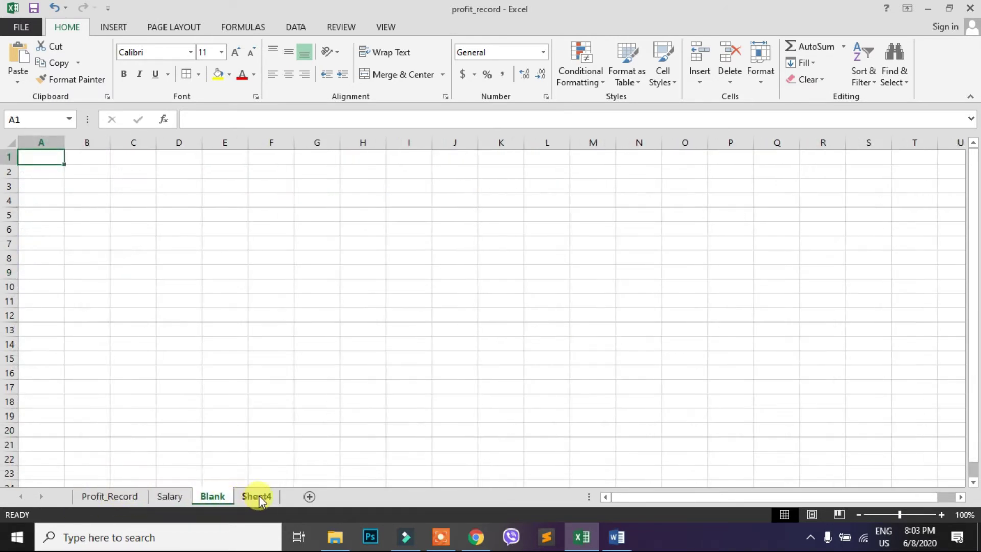
{"action": "left_click", "coordinate": [257, 496]}
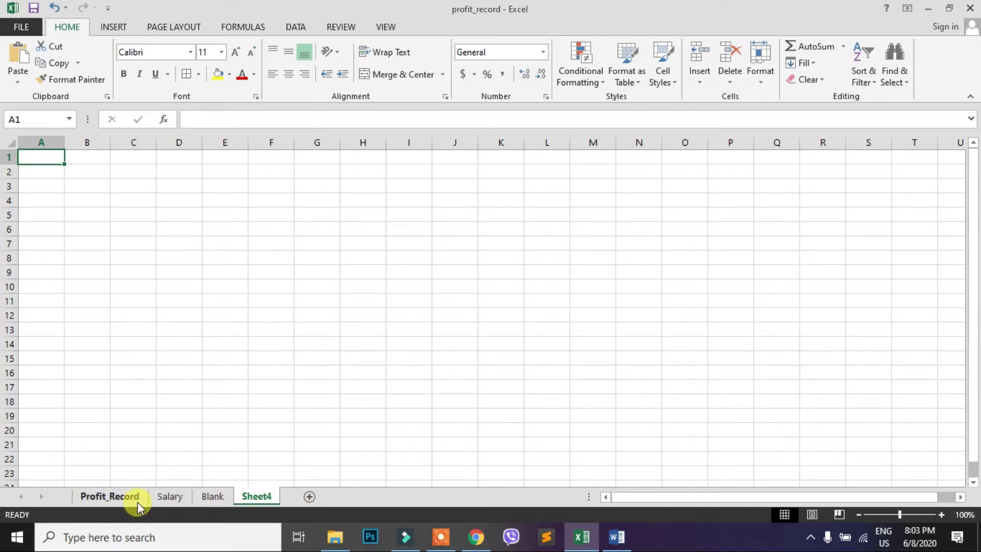
{"action": "left_click", "coordinate": [111, 497]}
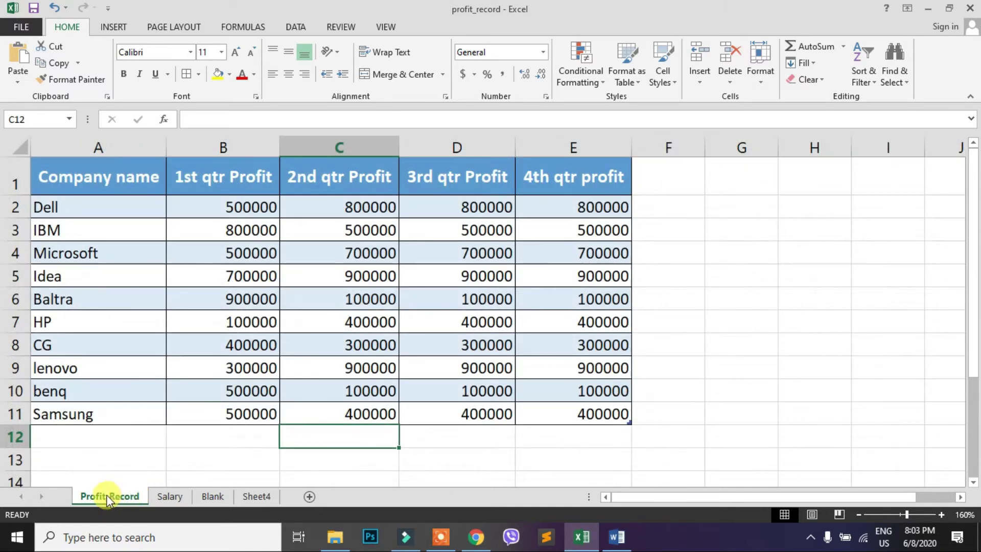
{"action": "left_click", "coordinate": [167, 498]}
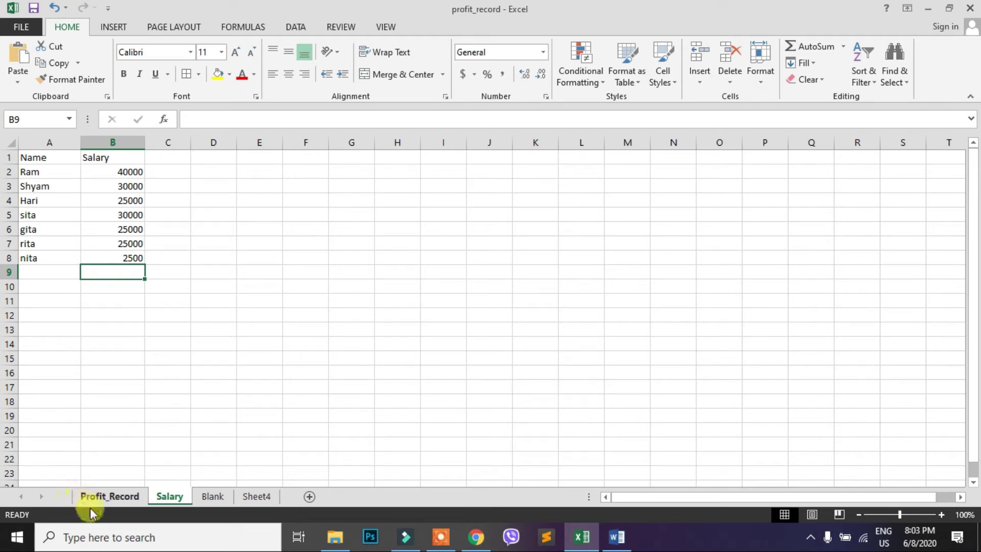
Step: Set the tab color of the Profit_Record worksheet to the standard red
{"action": "left_click", "coordinate": [112, 496]}
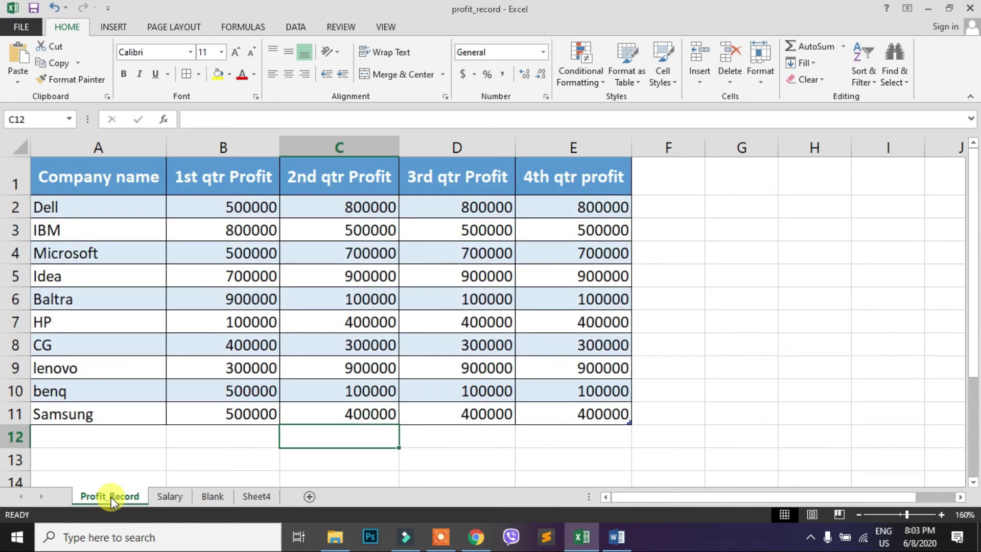
{"action": "left_click", "coordinate": [762, 76]}
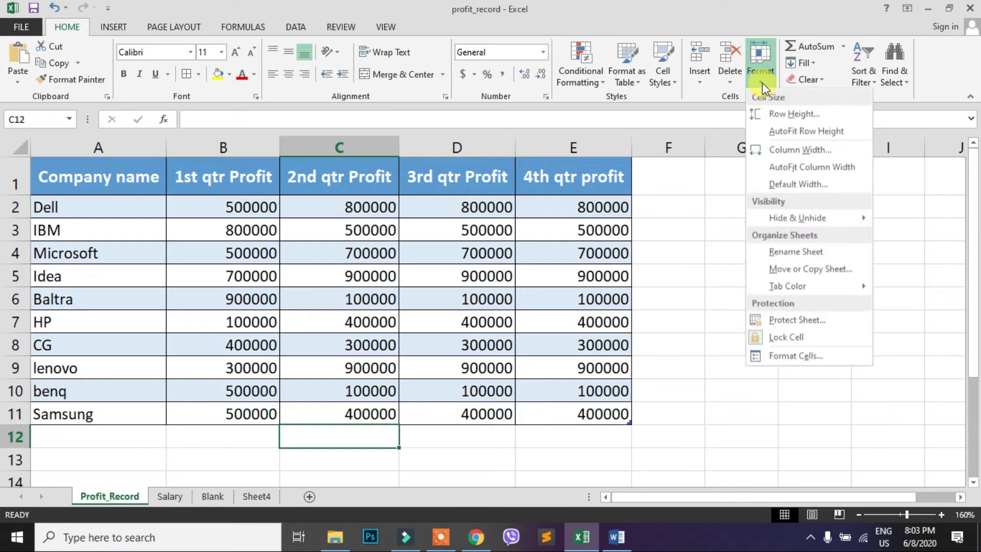
{"action": "mouse_move", "coordinate": [804, 287]}
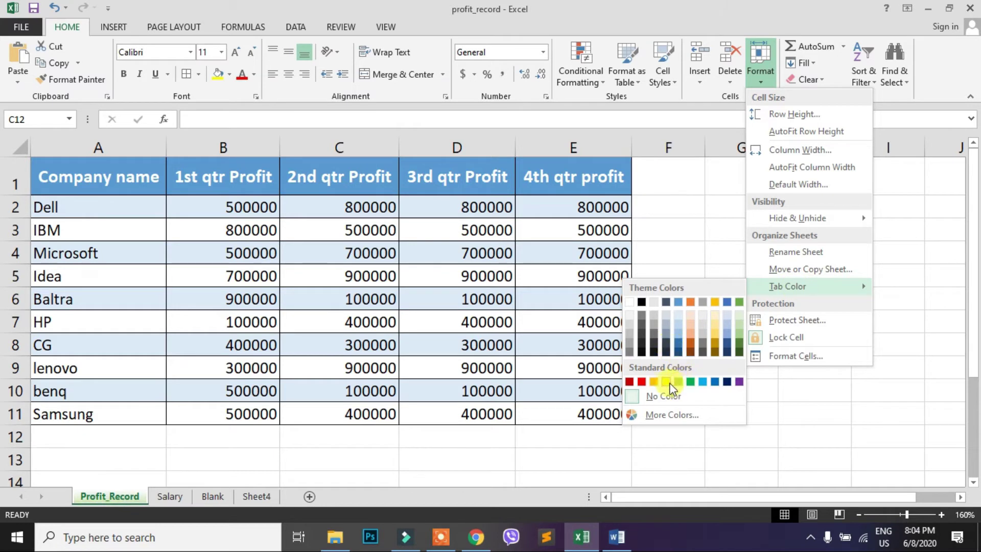
{"action": "left_click", "coordinate": [641, 382]}
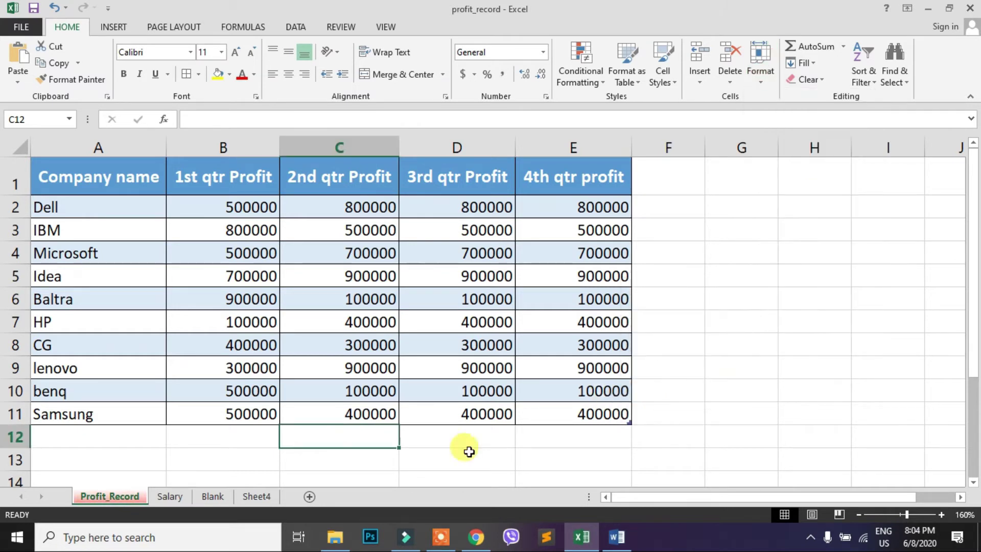
Step: Set the tab color of the Salary worksheet to the standard green
{"action": "left_click", "coordinate": [174, 495]}
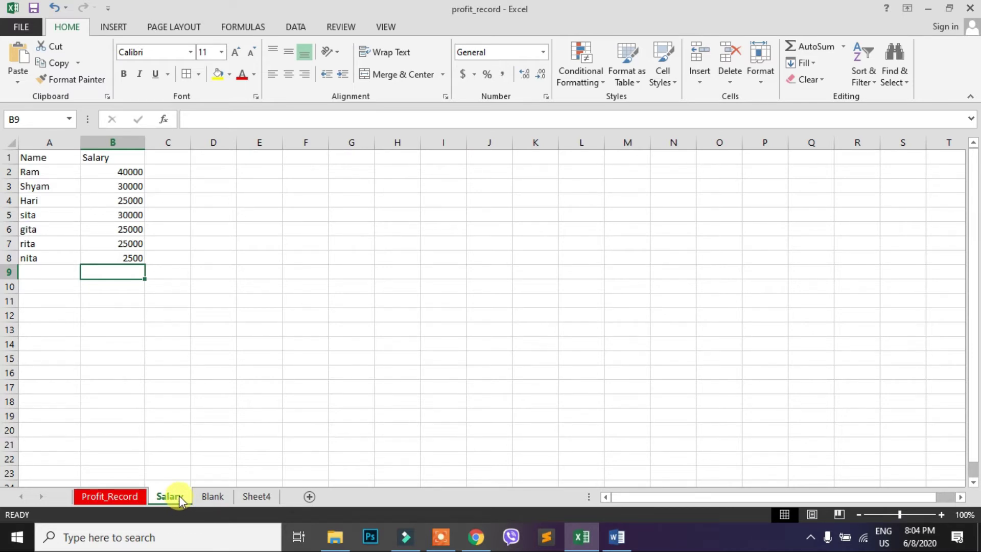
{"action": "right_click", "coordinate": [179, 495]}
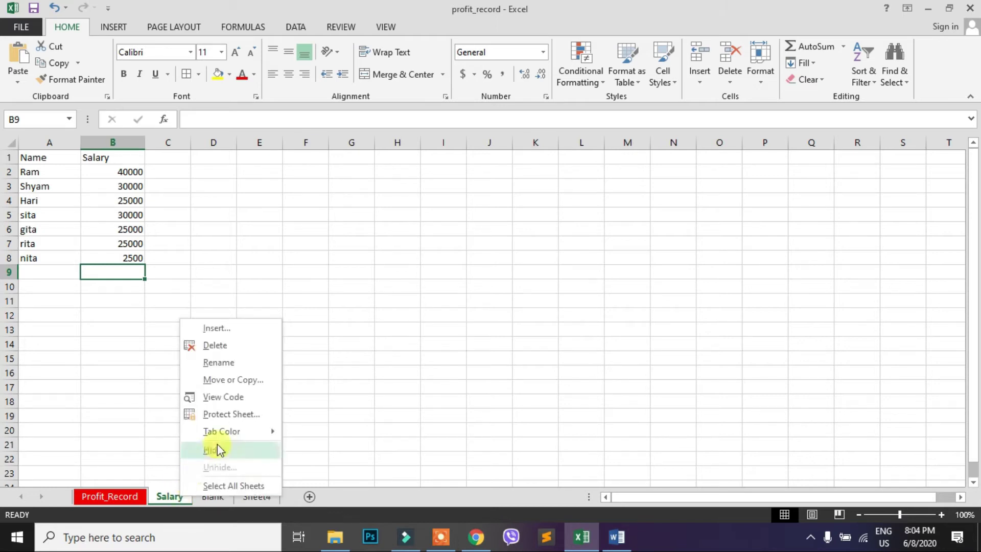
{"action": "mouse_move", "coordinate": [235, 435]}
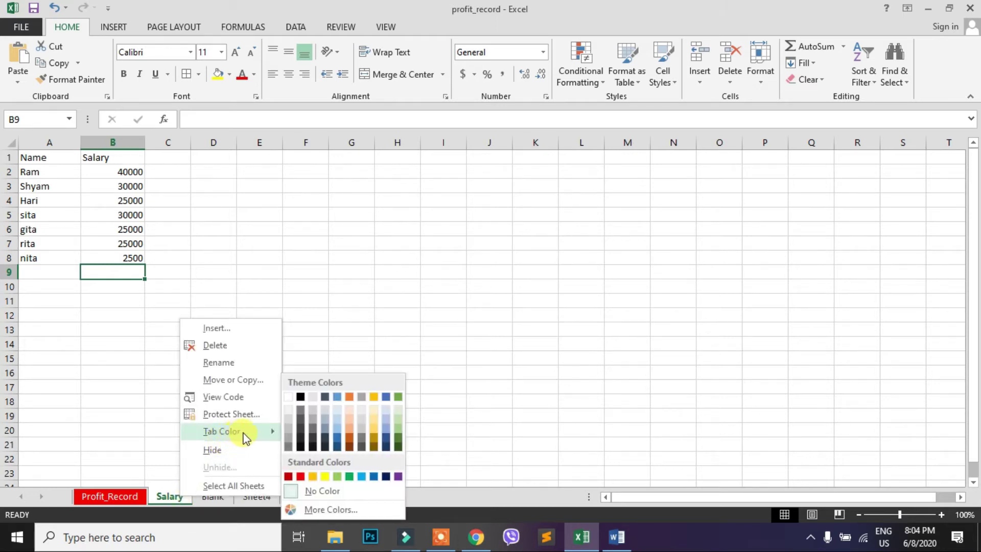
{"action": "left_click", "coordinate": [349, 477]}
{"action": "left_click", "coordinate": [214, 496]}
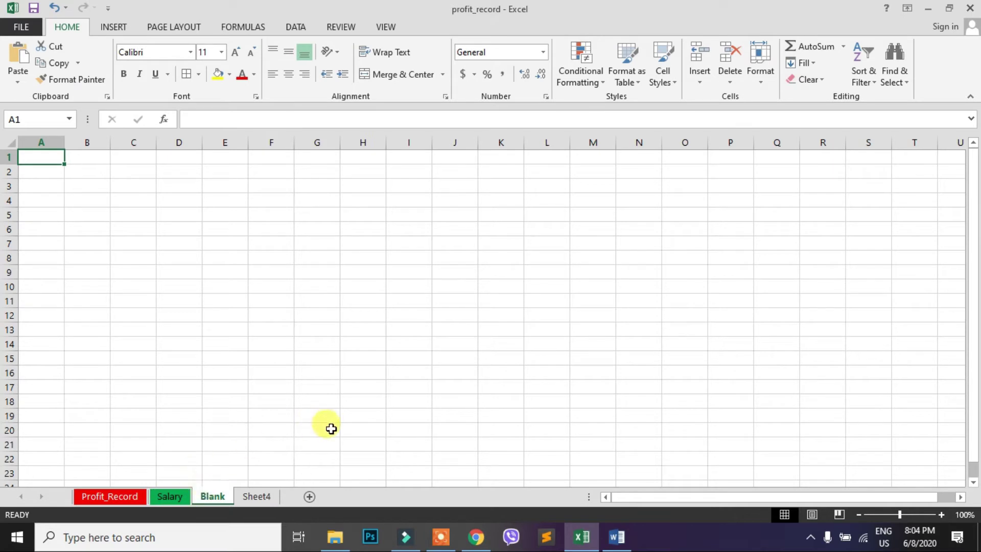
{"action": "left_click", "coordinate": [166, 498]}
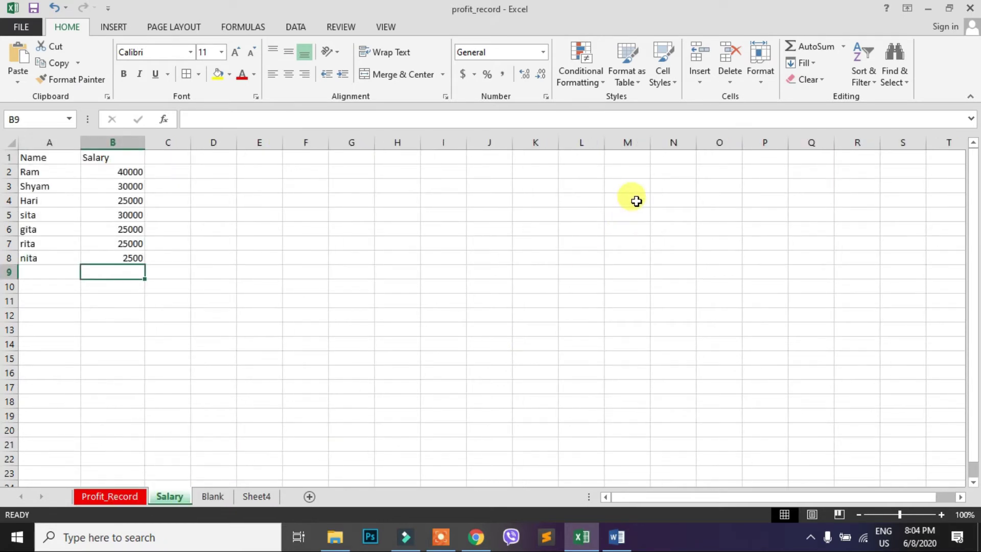
{"action": "left_click", "coordinate": [759, 77]}
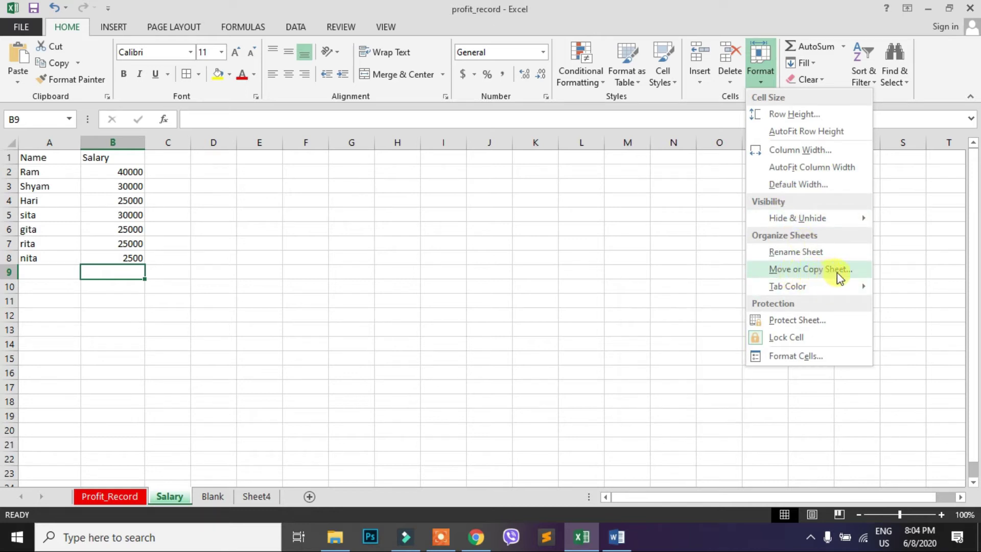
{"action": "left_click", "coordinate": [404, 283]}
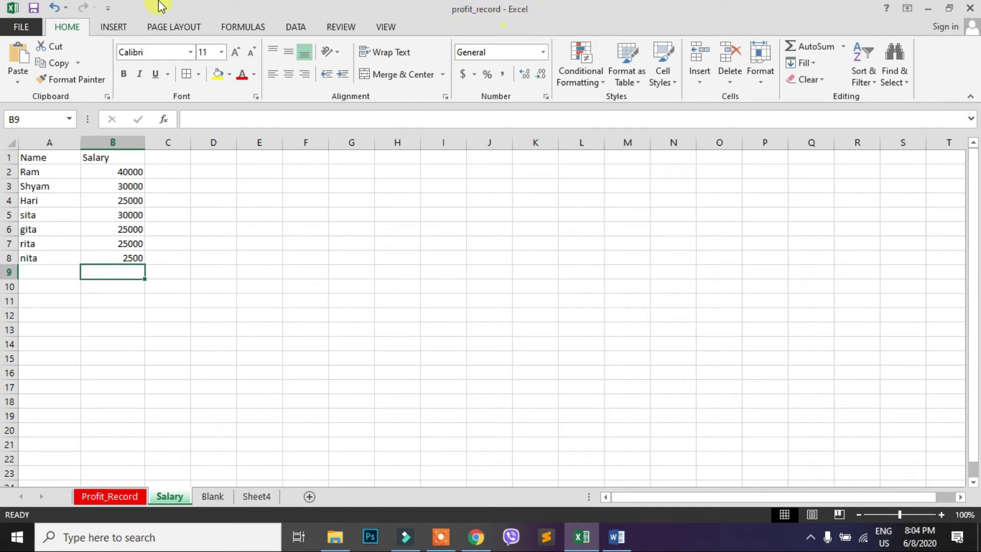
Step: Open the recent workbook share_record from the Desktop alongside profit_record
{"action": "left_click", "coordinate": [20, 28]}
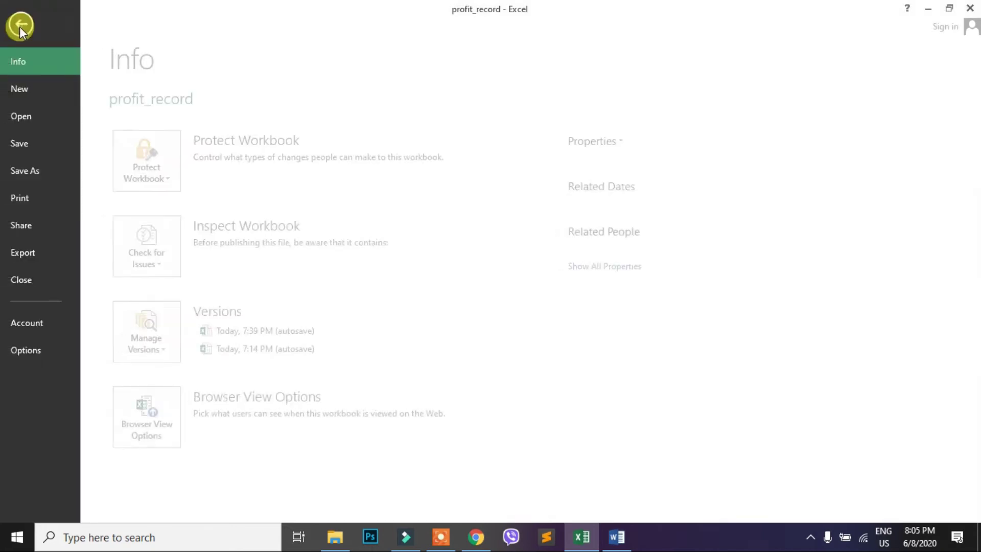
{"action": "left_click", "coordinate": [37, 114]}
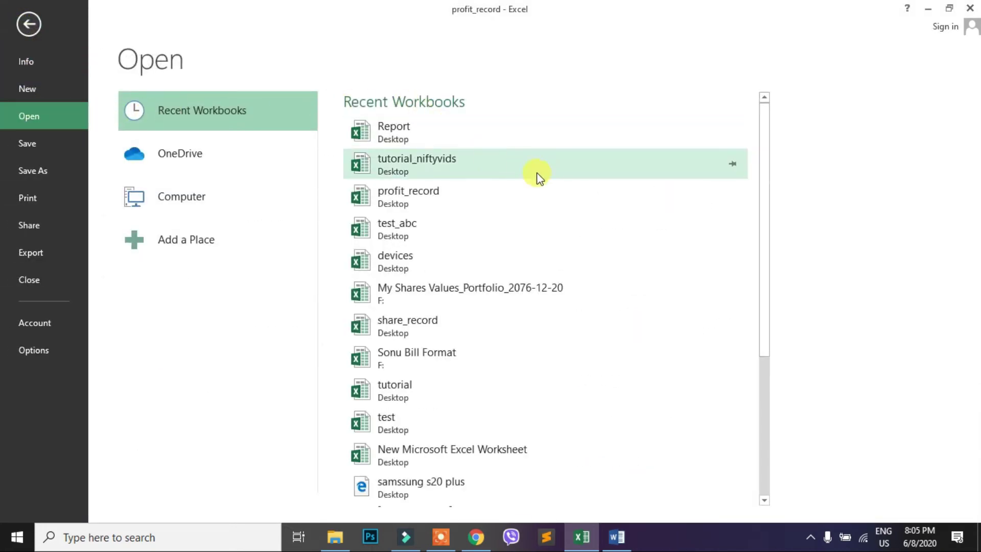
{"action": "left_click", "coordinate": [407, 332]}
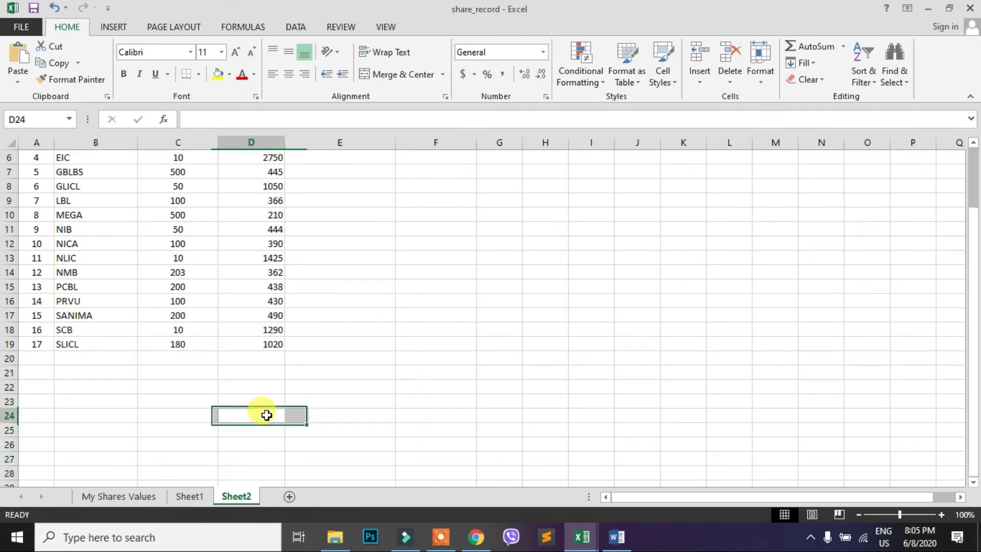
Step: Look through the My Shares Values, Sheet1 and Sheet2 worksheets of share_record, and return to the profit_record workbook
{"action": "left_click", "coordinate": [192, 497]}
{"action": "left_click", "coordinate": [138, 493]}
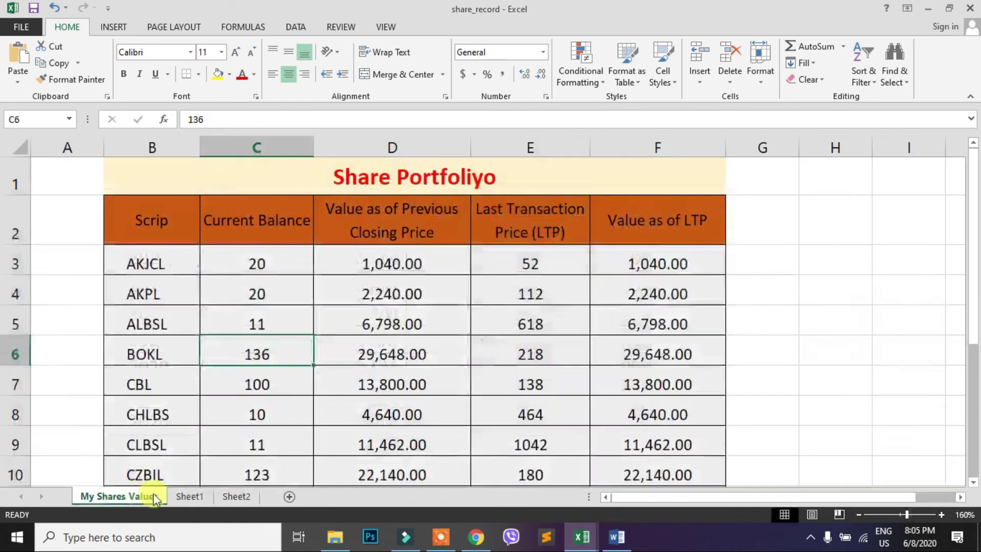
{"action": "left_click", "coordinate": [189, 495]}
{"action": "left_click", "coordinate": [240, 498]}
{"action": "left_click", "coordinate": [197, 498]}
{"action": "left_click", "coordinate": [136, 493]}
{"action": "left_click", "coordinate": [185, 497]}
{"action": "left_click", "coordinate": [243, 498]}
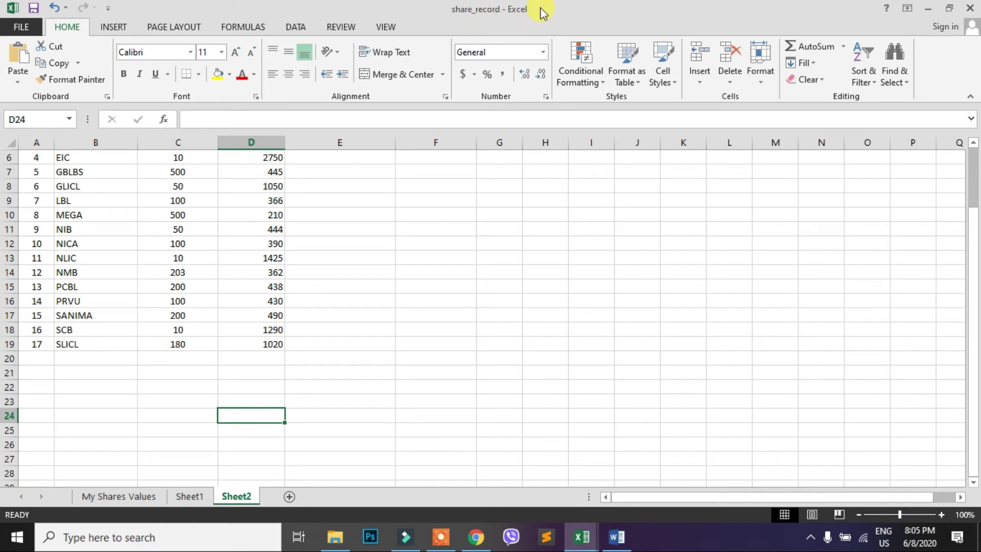
{"action": "left_click", "coordinate": [928, 9]}
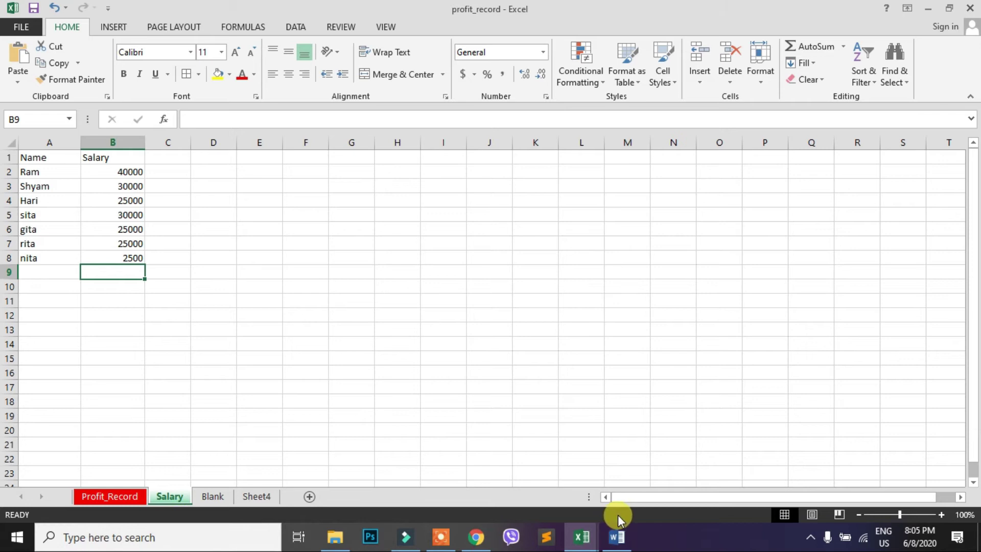
{"action": "key", "text": "ctrl+Page_Down"}
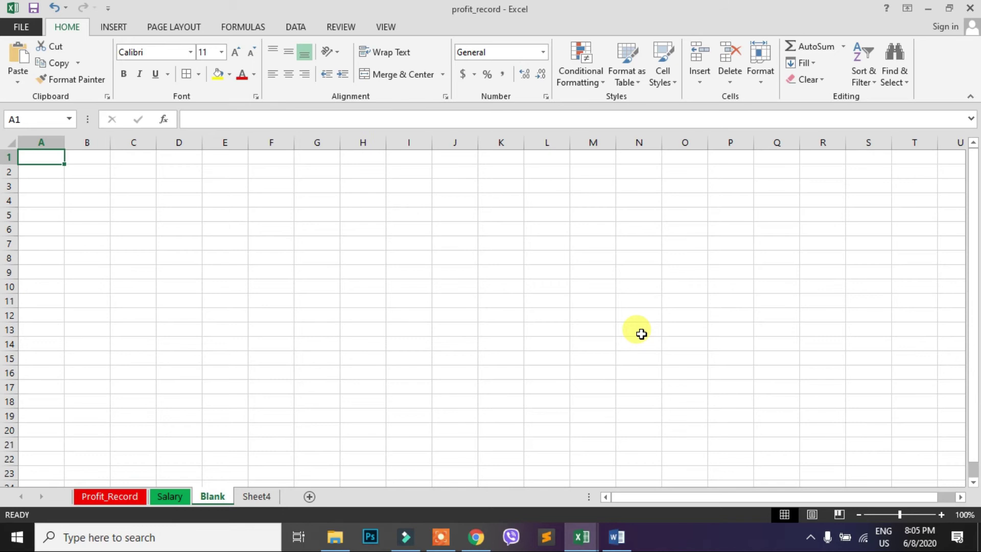
{"action": "left_click", "coordinate": [172, 496]}
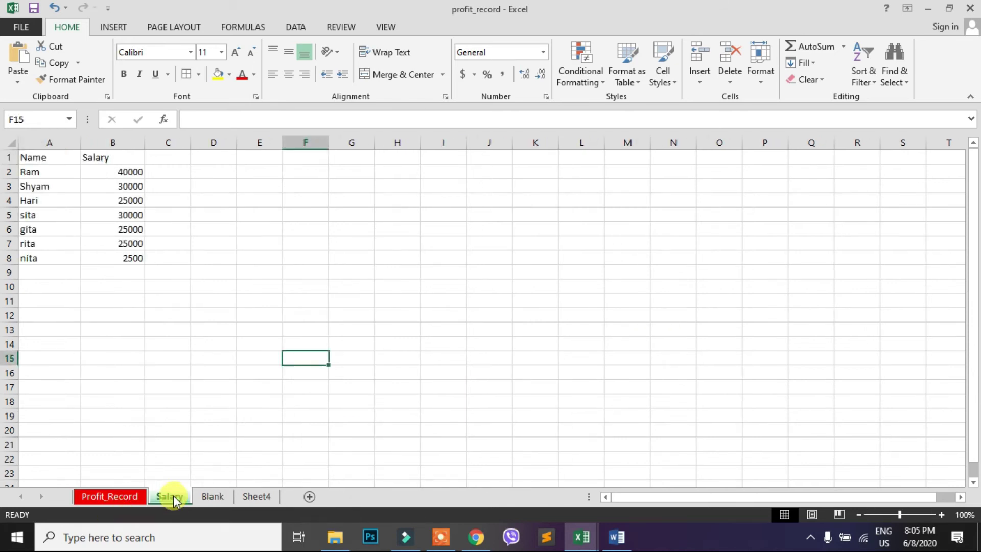
{"action": "left_click", "coordinate": [761, 85]}
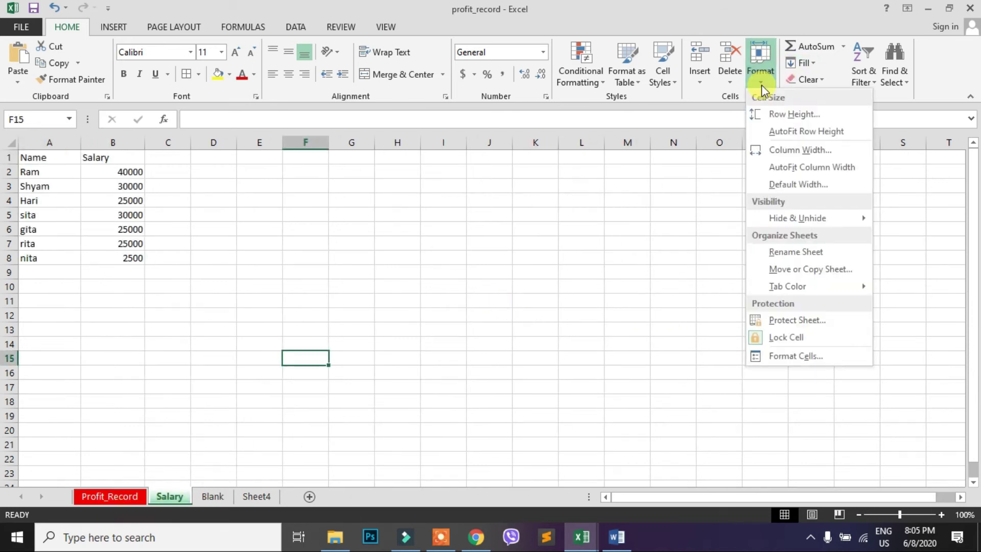
{"action": "left_click", "coordinate": [829, 271]}
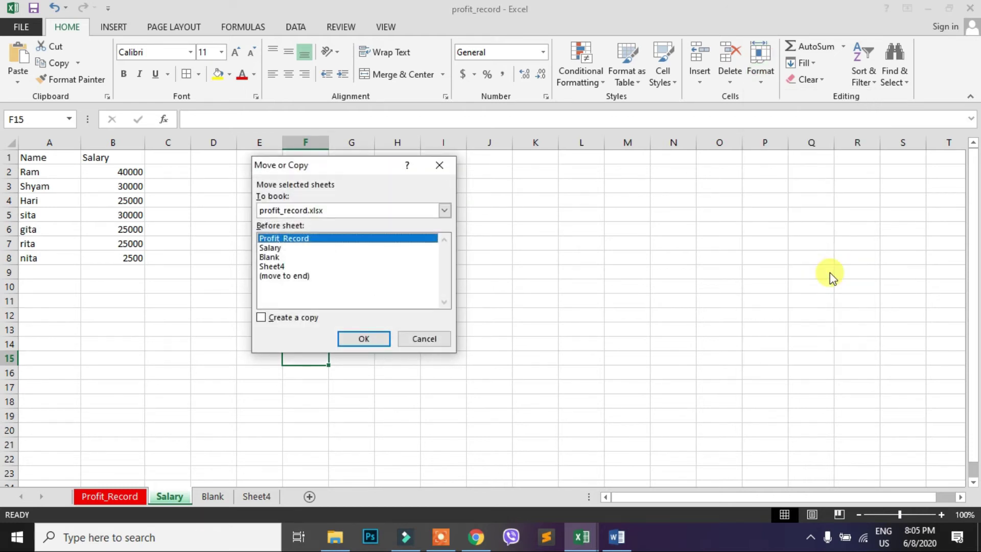
{"action": "left_click", "coordinate": [426, 339]}
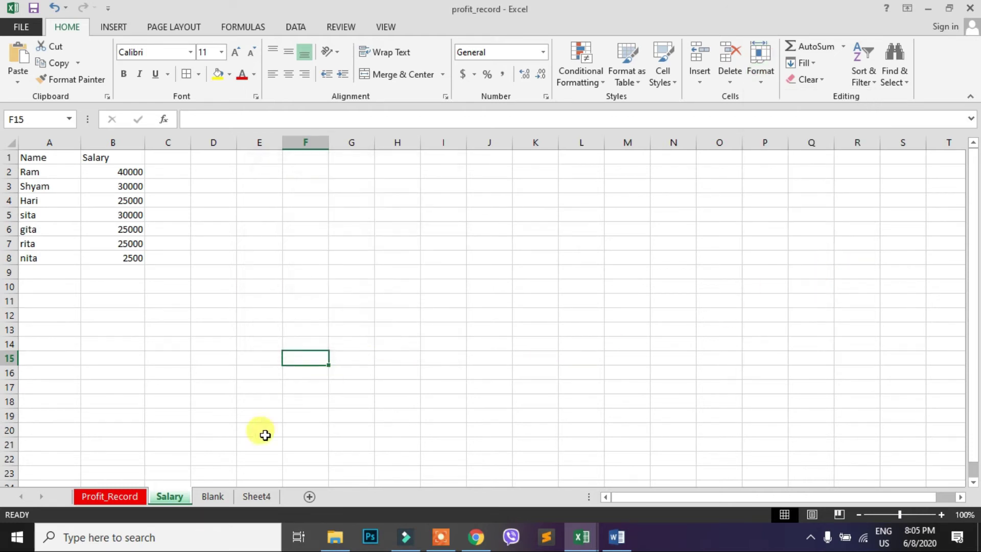
Step: Start the Move or Copy operation on the Salary worksheet and choose share_record.xlsx as the destination workbook
{"action": "right_click", "coordinate": [170, 497]}
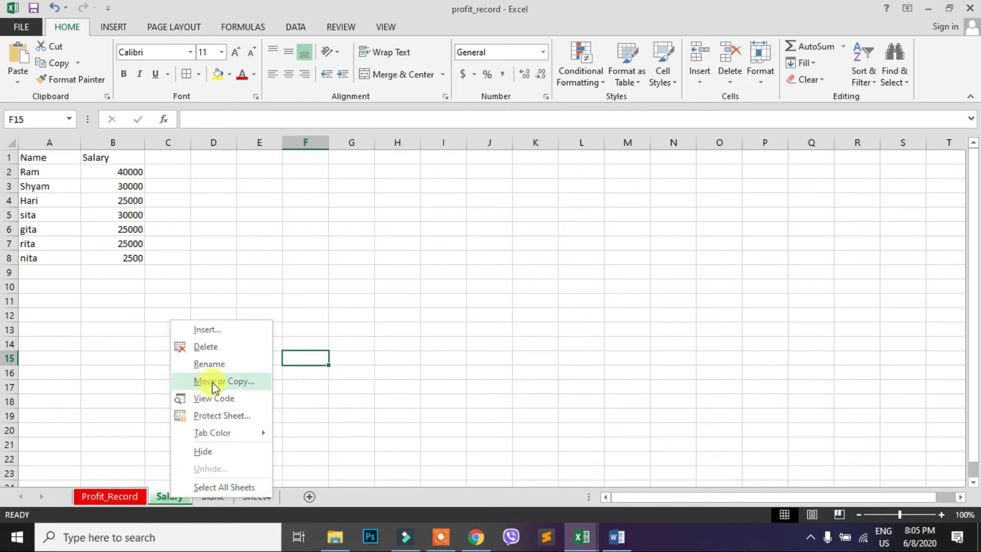
{"action": "left_click", "coordinate": [232, 381]}
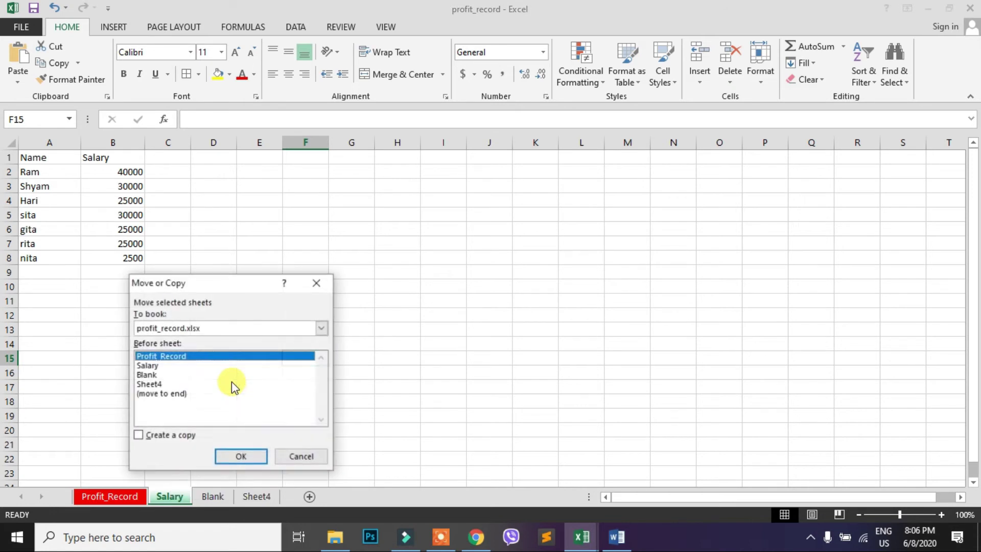
{"action": "left_click_drag", "start_coordinate": [254, 283], "coordinate": [462, 204]}
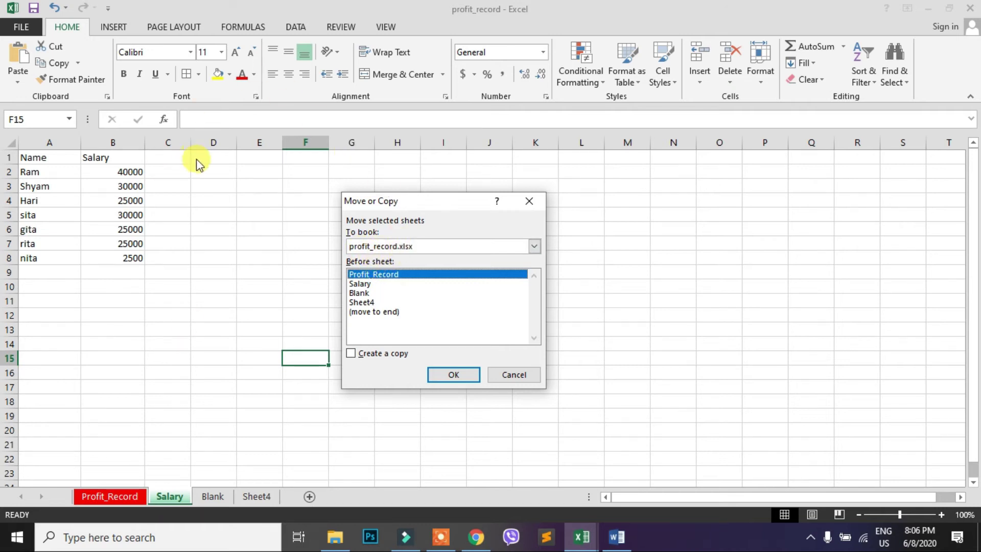
{"action": "left_click", "coordinate": [518, 246]}
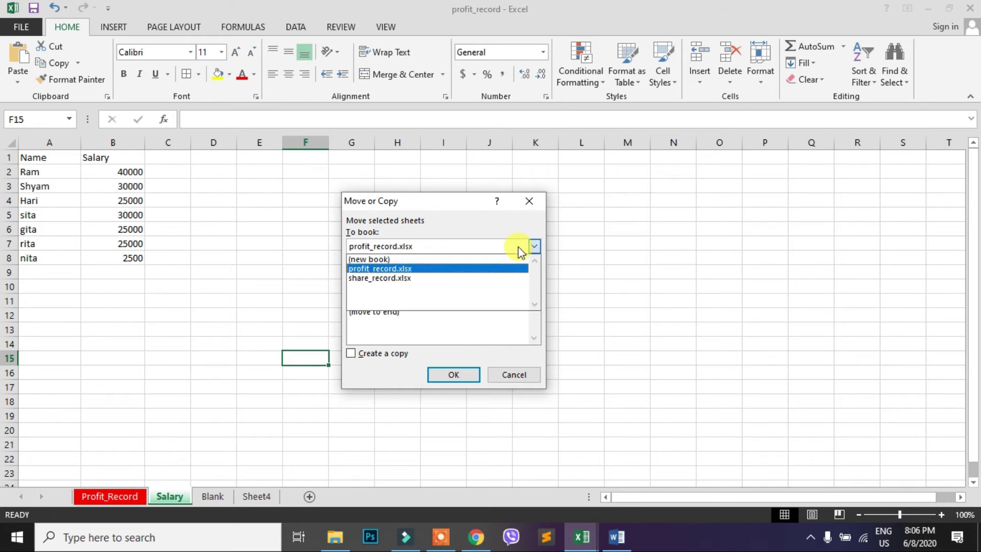
{"action": "left_click", "coordinate": [384, 279]}
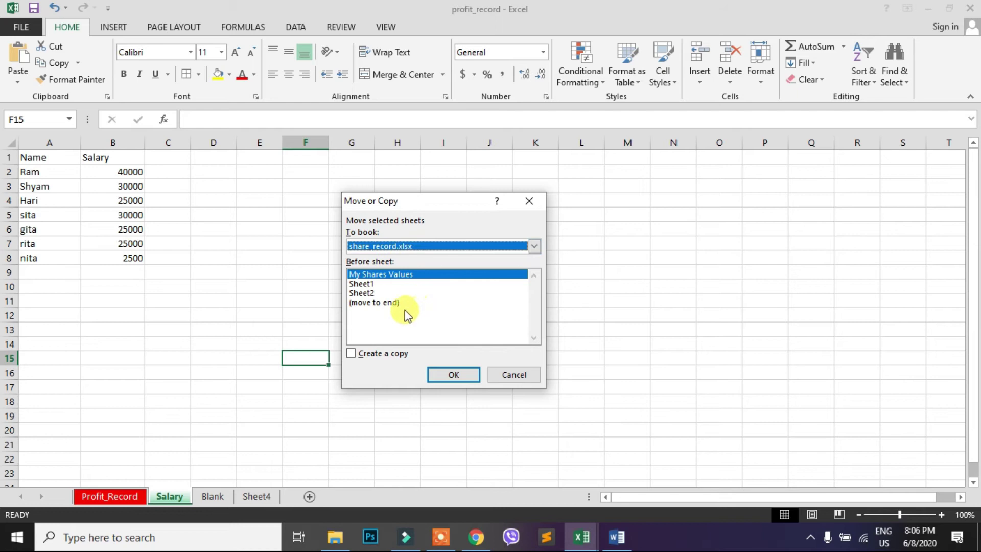
Step: Place the Salary worksheet at the end of share_record.xlsx as a copy
{"action": "left_click", "coordinate": [369, 296]}
{"action": "left_click", "coordinate": [372, 284]}
{"action": "left_click", "coordinate": [377, 274]}
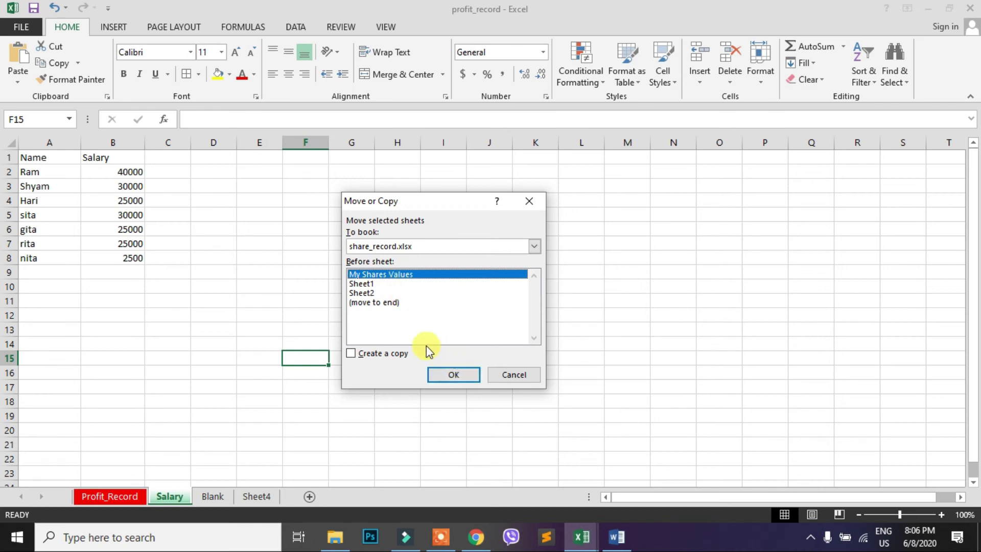
{"action": "left_click", "coordinate": [361, 293]}
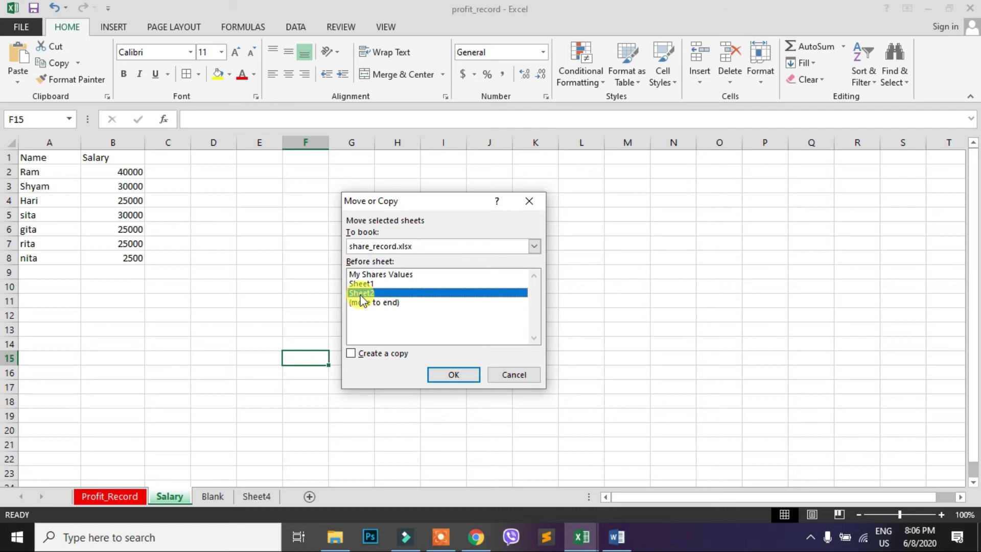
{"action": "left_click", "coordinate": [386, 304]}
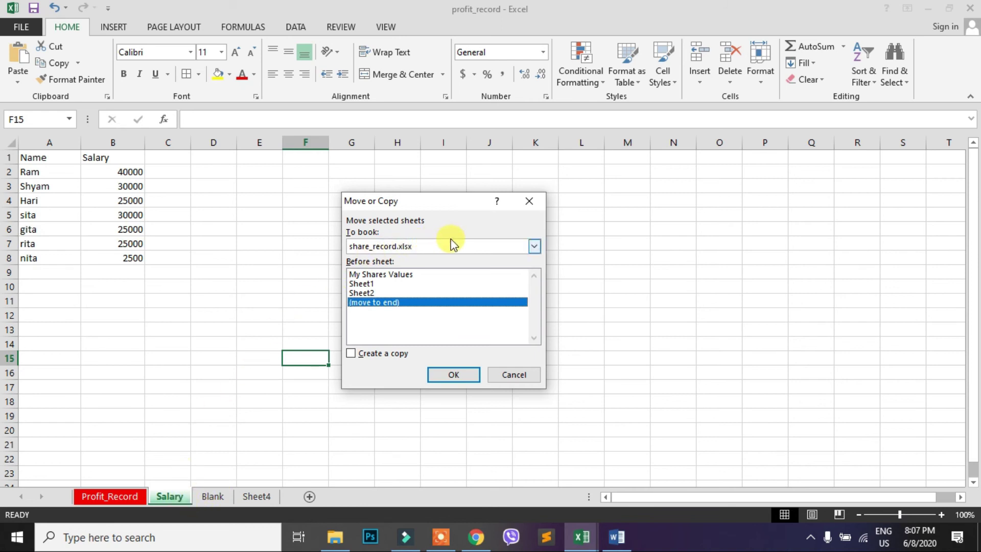
{"action": "left_click", "coordinate": [351, 354]}
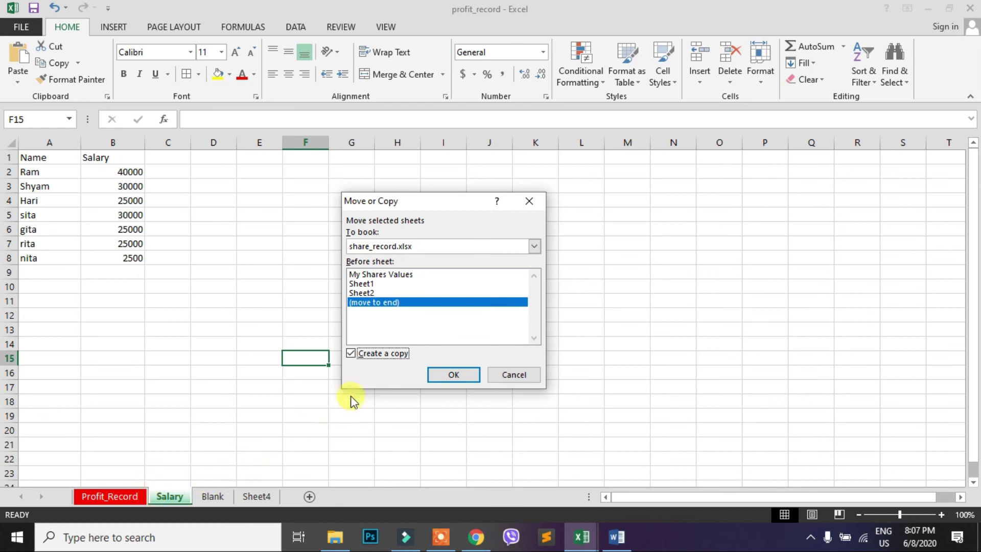
{"action": "left_click", "coordinate": [455, 377]}
Step: Check the Salary worksheet in the share_record workbook and return to profit_record
{"action": "left_click", "coordinate": [582, 536]}
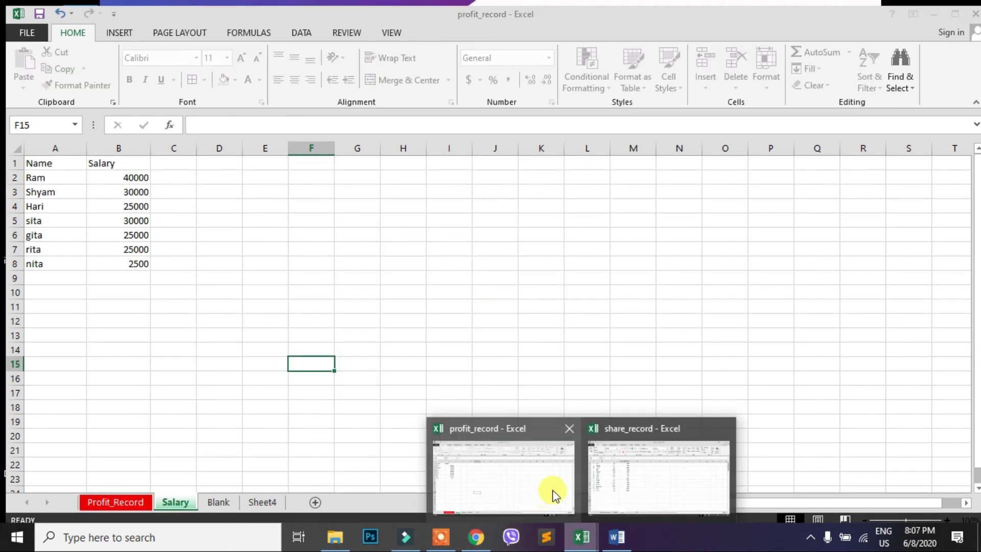
{"action": "left_click", "coordinate": [628, 470]}
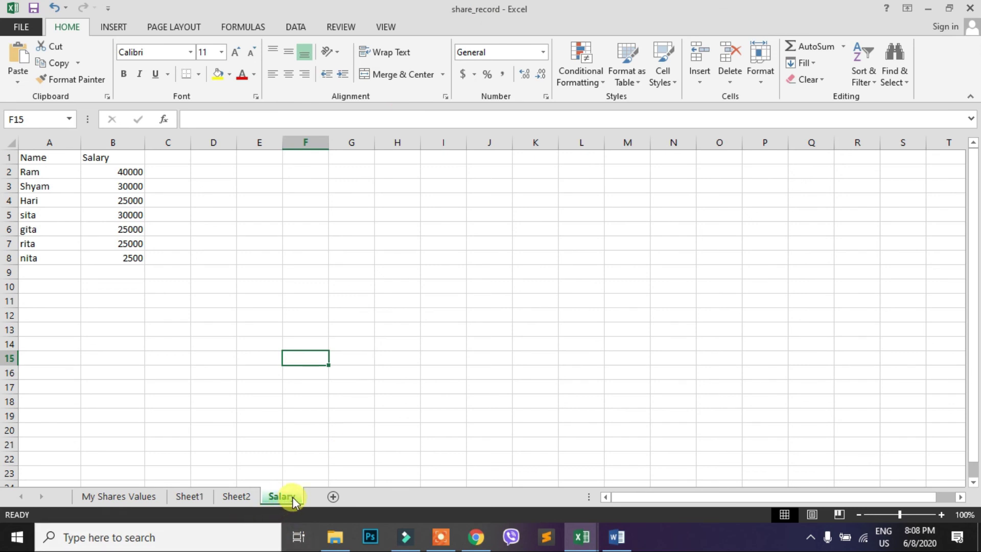
{"action": "mouse_move", "coordinate": [582, 536]}
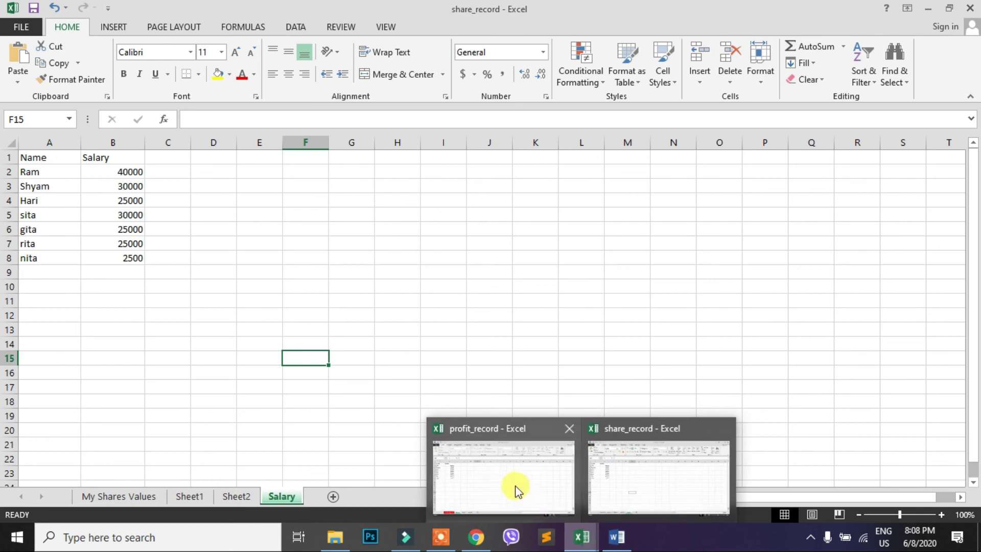
{"action": "left_click", "coordinate": [531, 498]}
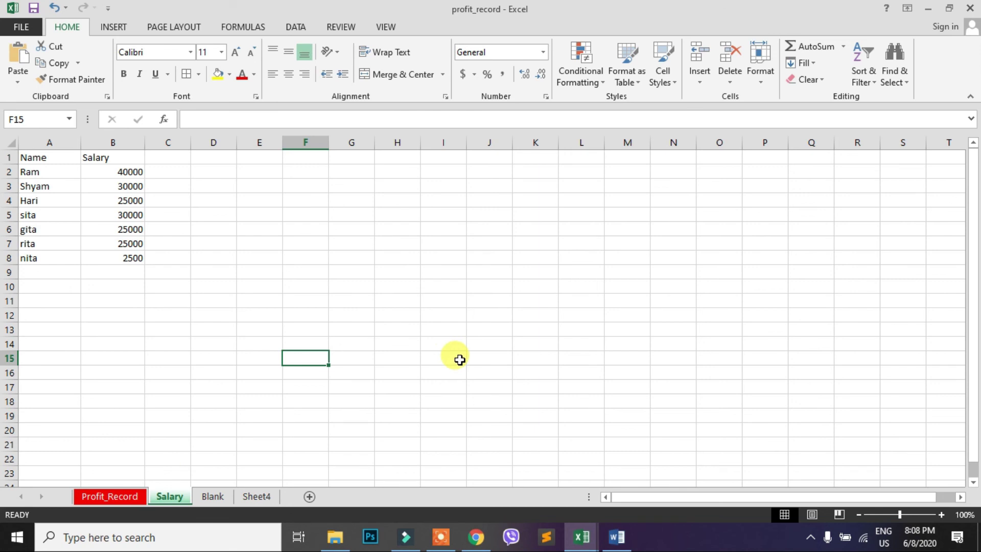
{"action": "left_click", "coordinate": [760, 72]}
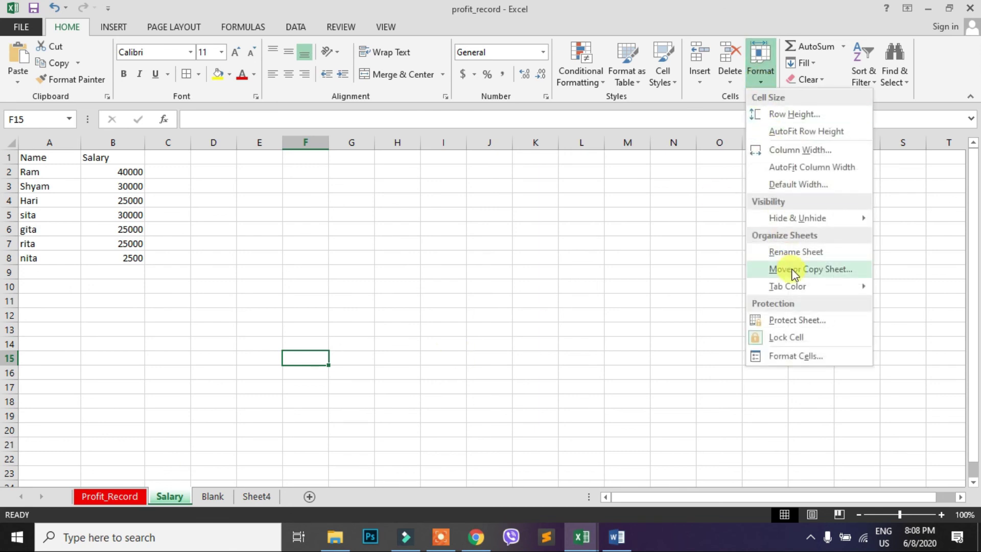
{"action": "left_click", "coordinate": [657, 238]}
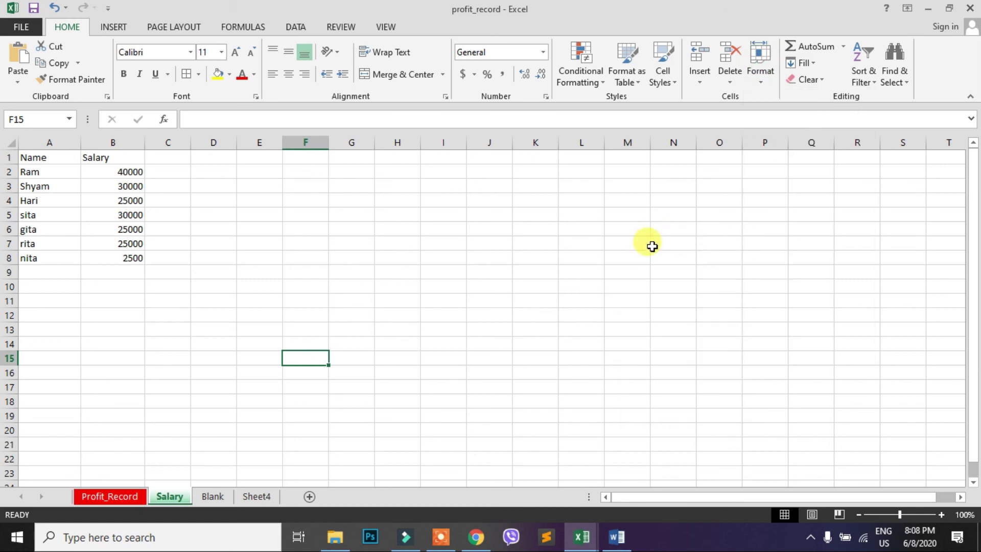